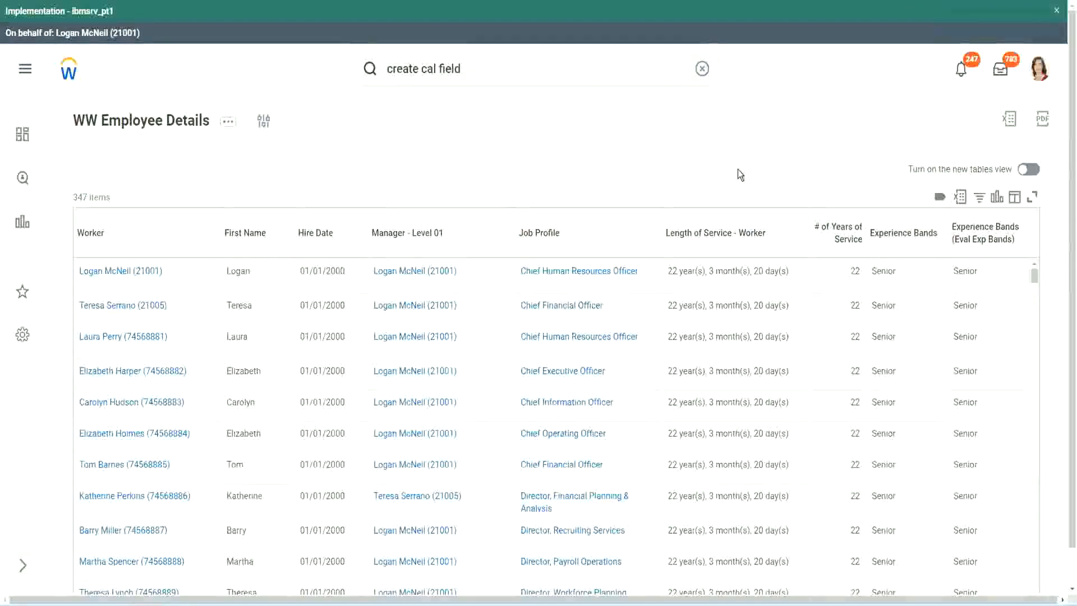
Copy the name of the calculated field CF-WW-Eval Exp-Derive Experience Bands from Years of Service.
{"action": "left_click", "coordinate": [933, 265]}
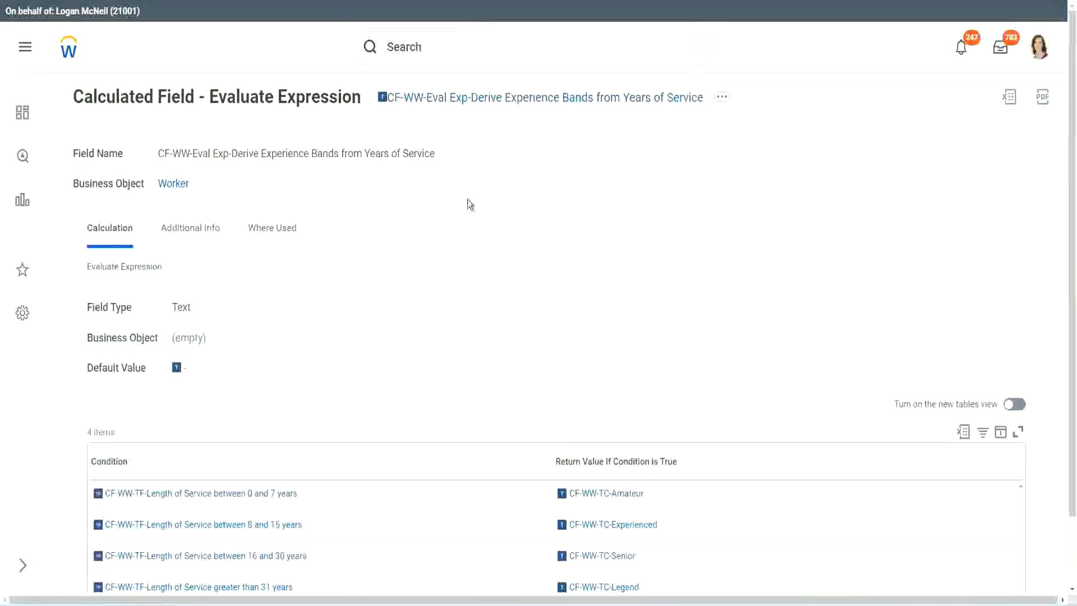
{"action": "right_click", "coordinate": [467, 101]}
{"action": "left_click", "coordinate": [504, 168]}
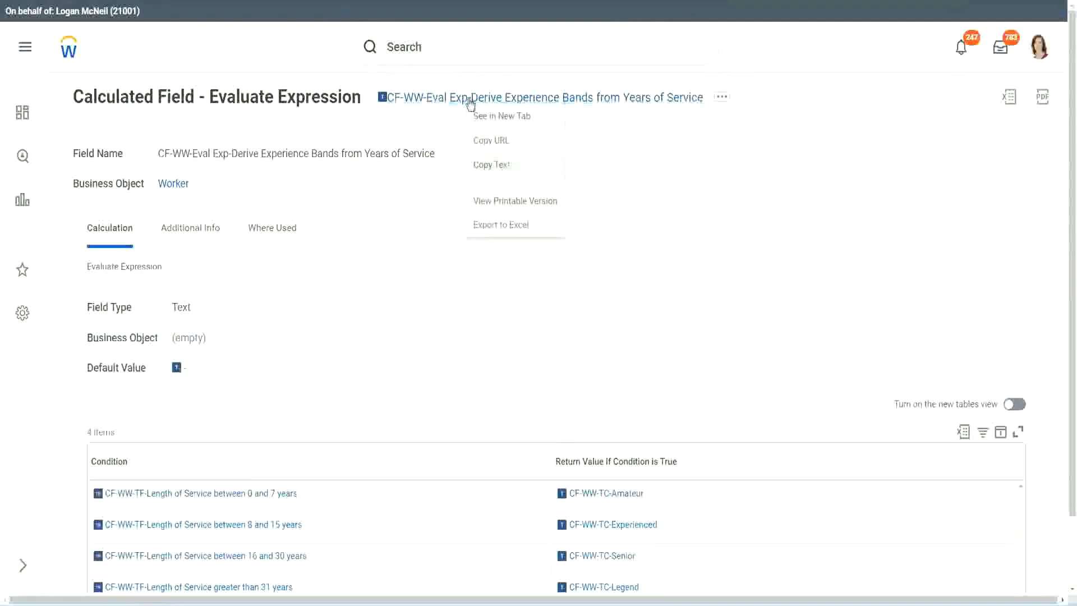
Search for "create calc field" and open the Create Calculated Field task.
{"action": "left_click", "coordinate": [451, 51]}
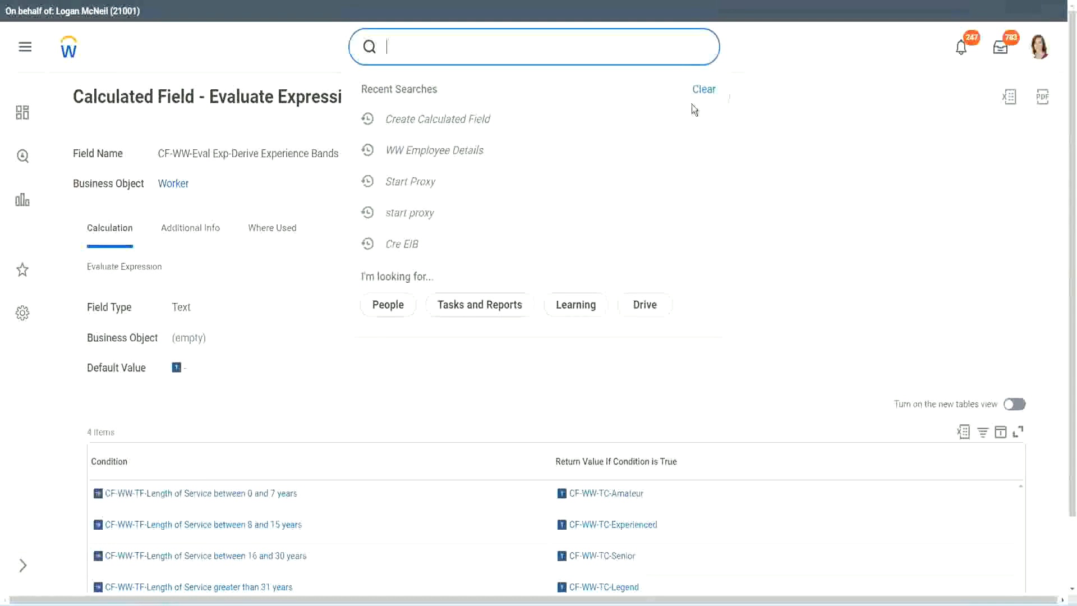
{"action": "left_click", "coordinate": [692, 106]}
{"action": "left_click", "coordinate": [426, 42]}
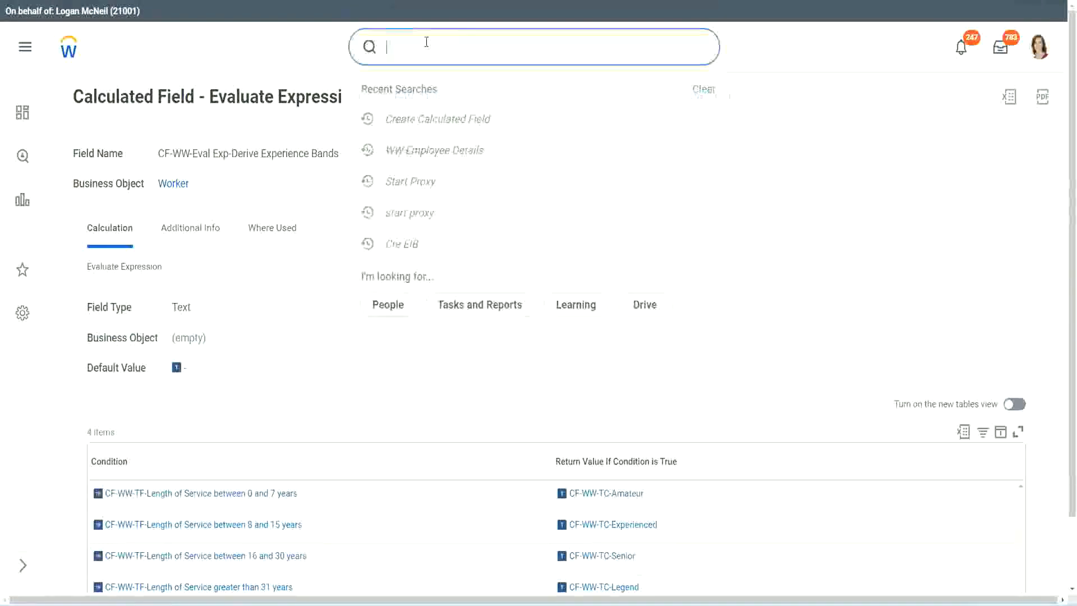
{"action": "type", "text": "create calc"}
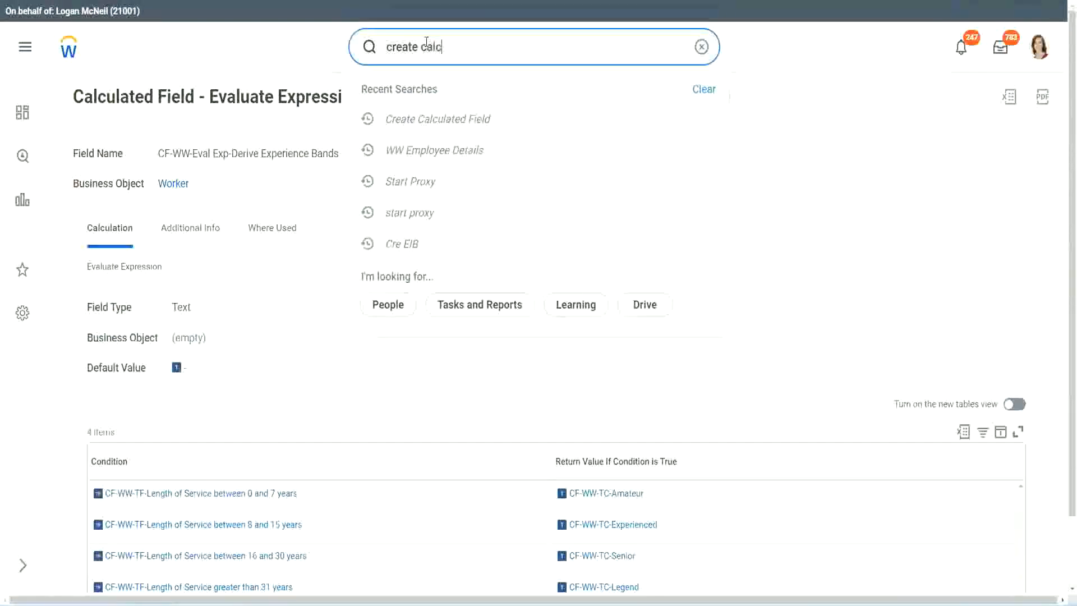
{"action": "type", "text": " field"}
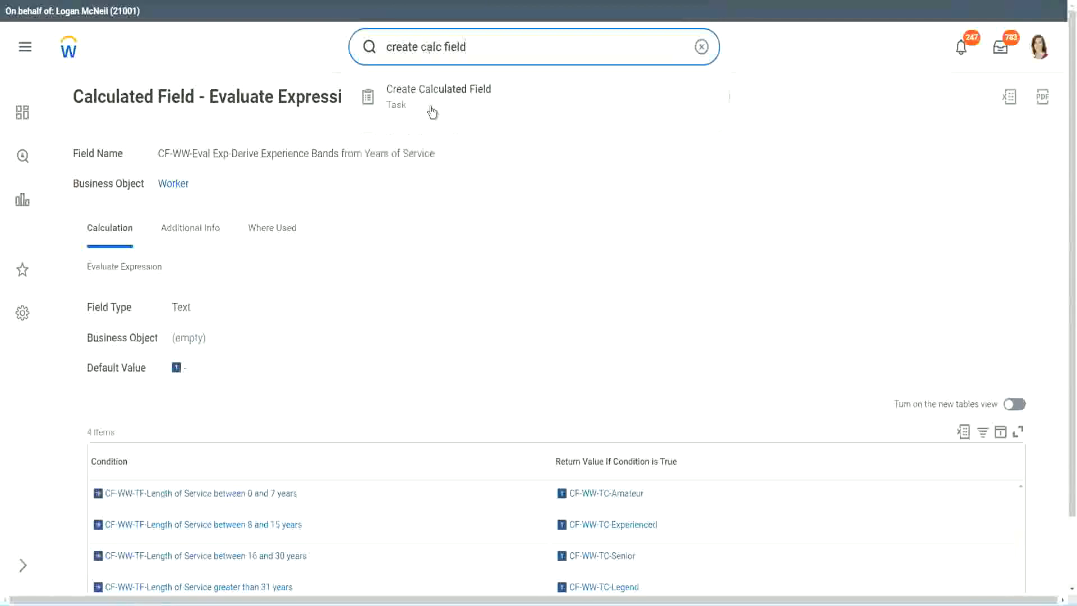
{"action": "left_click", "coordinate": [447, 103]}
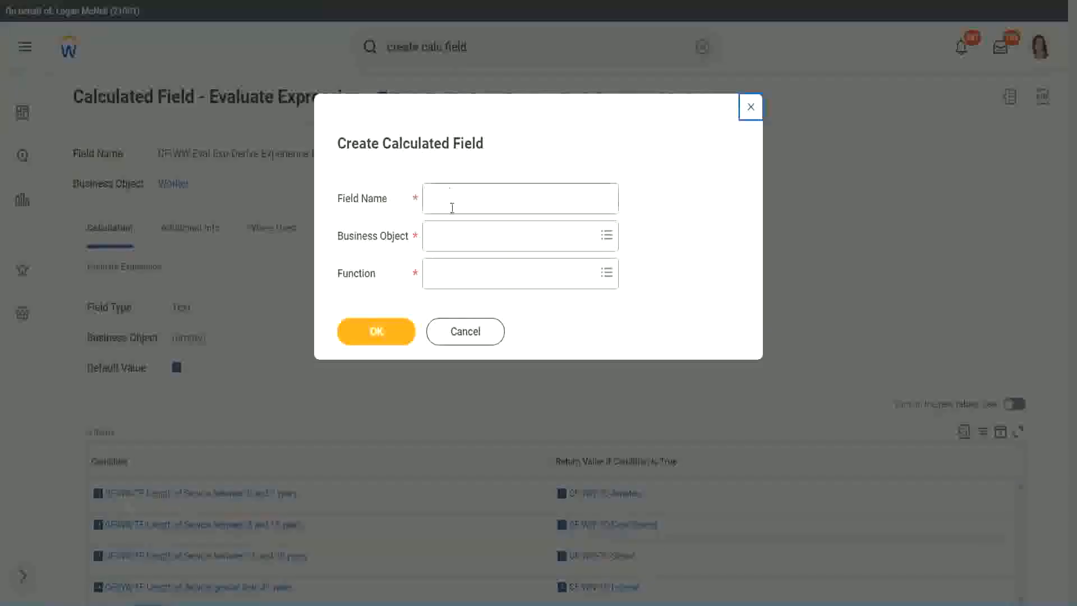
Name the new calculated field "CF-WW-LRB-Identify Experience Bands from years of Service".
{"action": "left_click", "coordinate": [453, 200]}
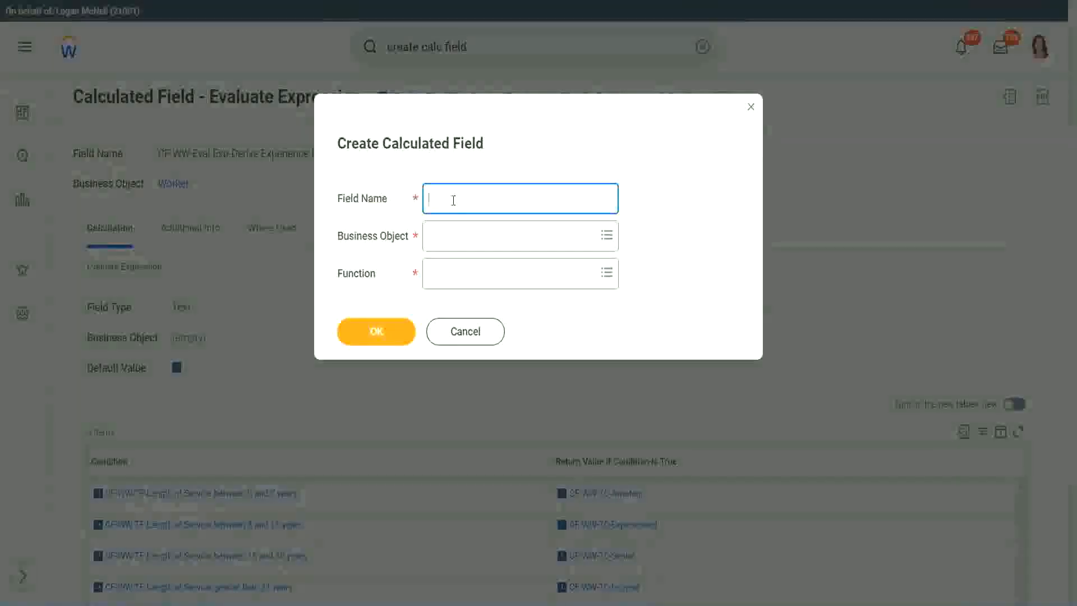
{"action": "type", "text": "CF"}
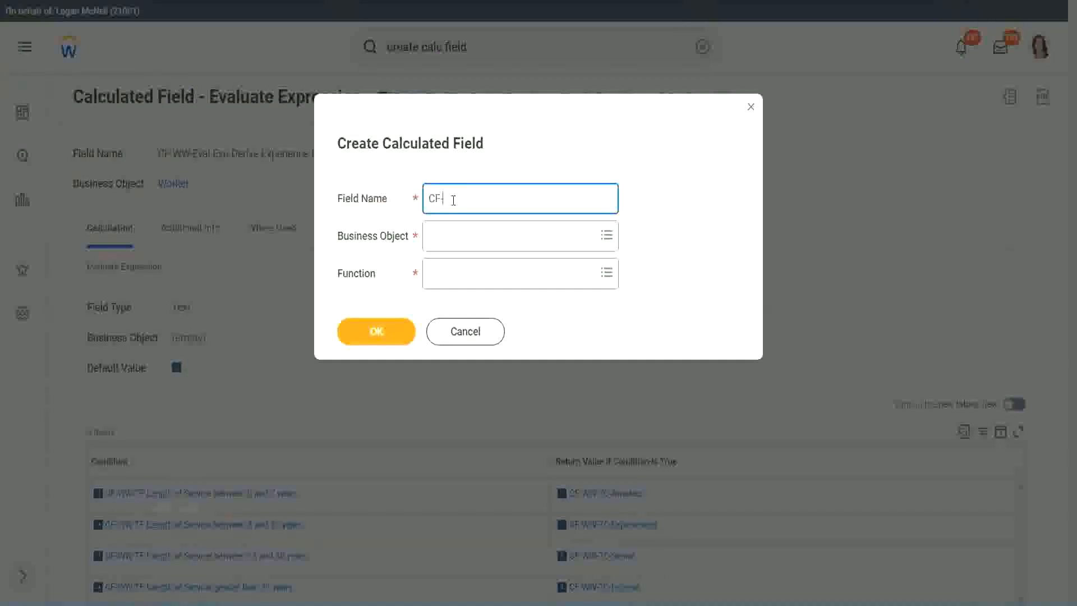
{"action": "type", "text": "-"}
{"action": "type", "text": "WW-I"}
{"action": "type", "text": "RB"}
{"action": "type", "text": "-"}
{"action": "type", "text": "Ident"}
{"action": "type", "text": "ify Exe"}
{"action": "key", "text": "BackSpace"}
{"action": "type", "text": "periende"}
{"action": "key", "text": "BackSpace"}
{"action": "key", "text": "BackSpace"}
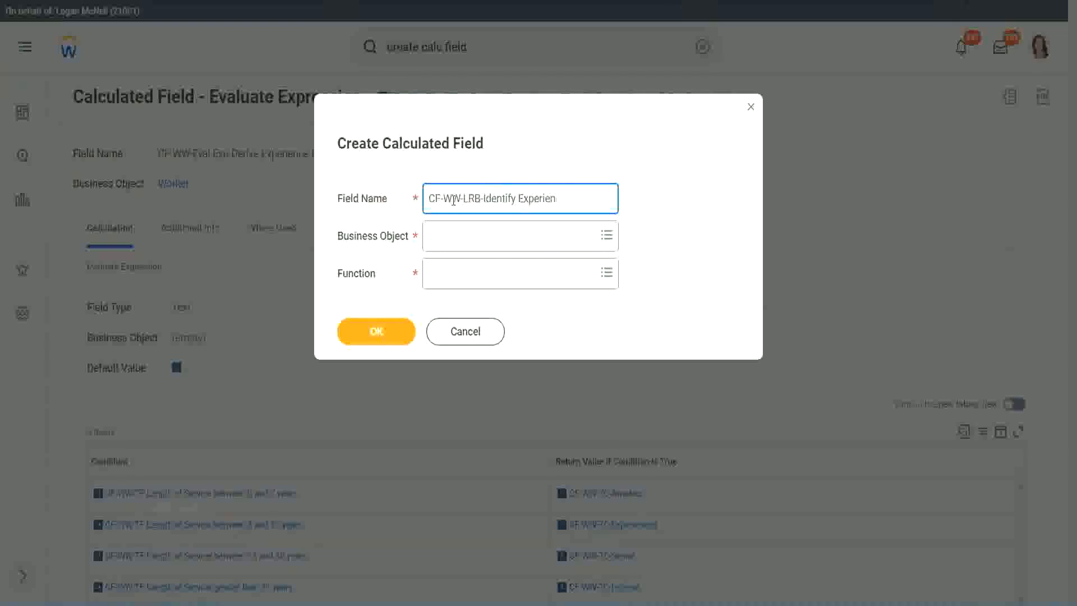
{"action": "type", "text": "ce Bands from years of Service"}
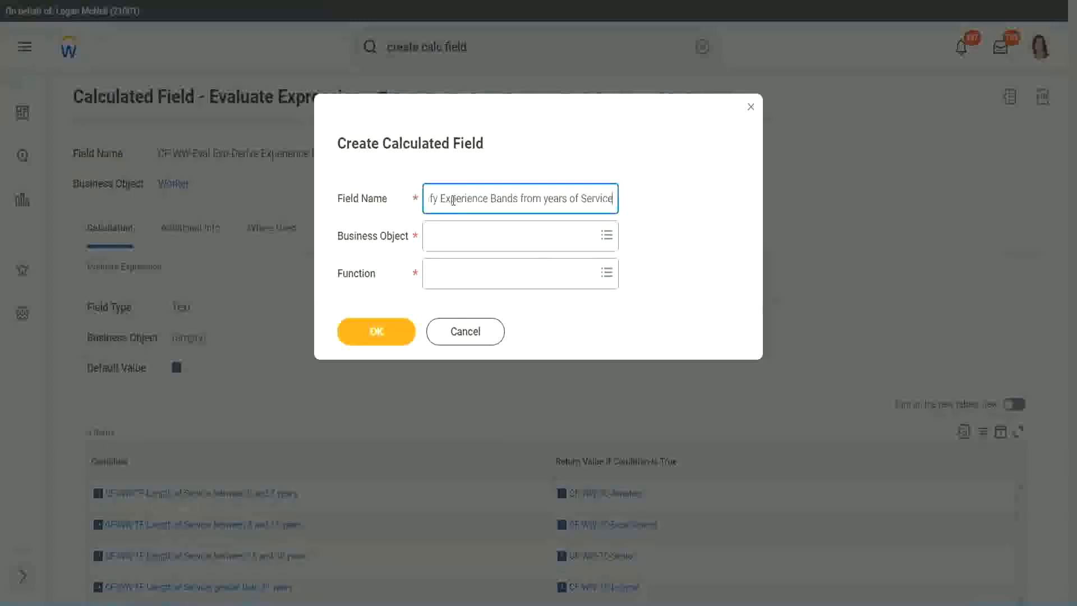
Set the business object to Worker and the function to Lookup Range Band, and continue to the field definition.
{"action": "key", "text": "Tab"}
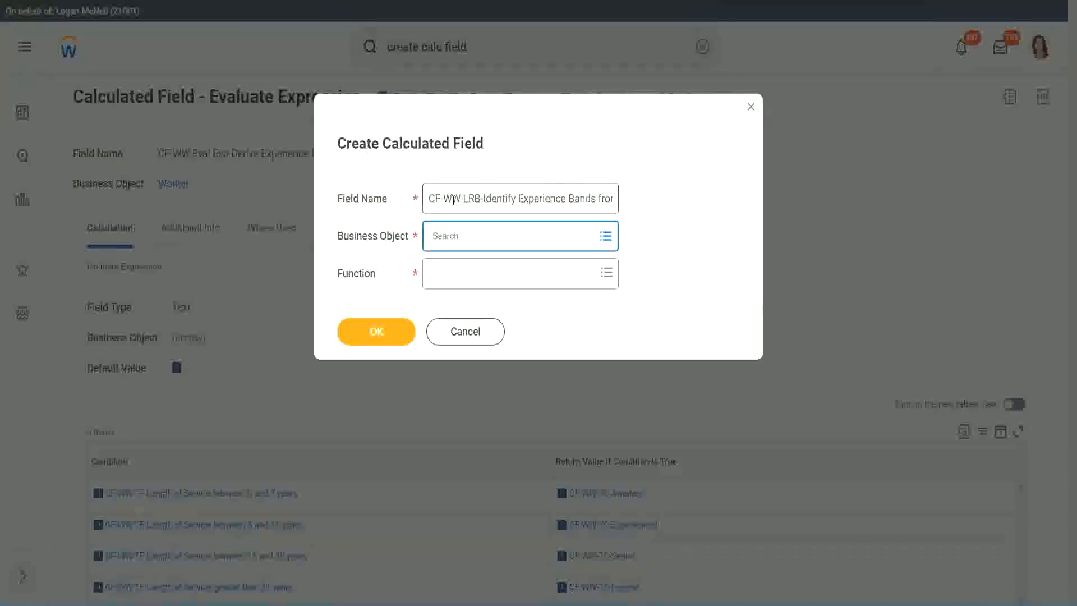
{"action": "type", "text": "worker"}
{"action": "key", "text": "Return"}
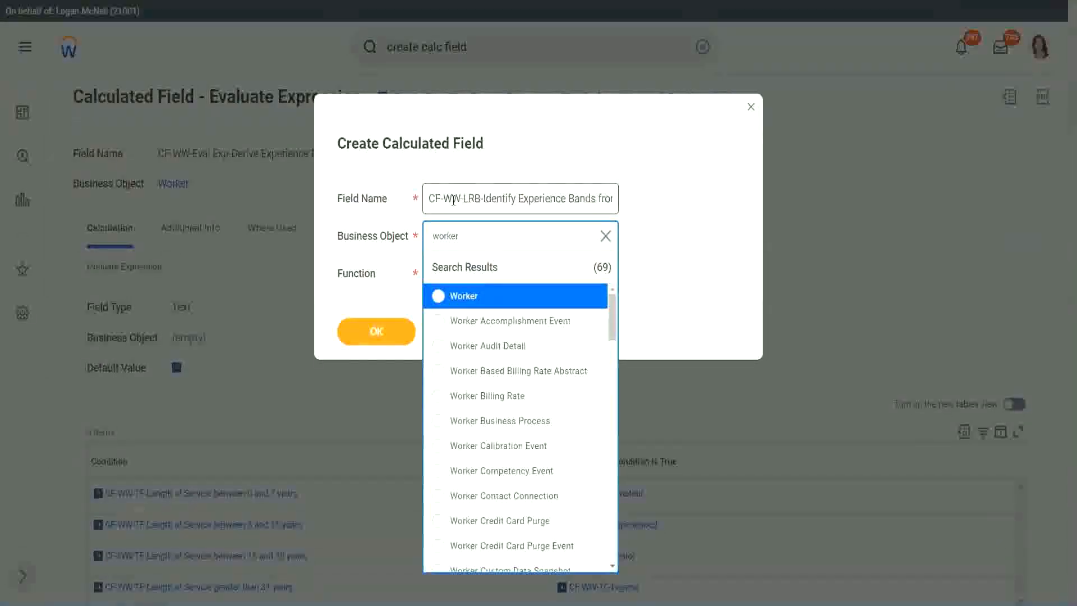
{"action": "key", "text": "Return"}
{"action": "key", "text": "Tab"}
{"action": "type", "text": "l"}
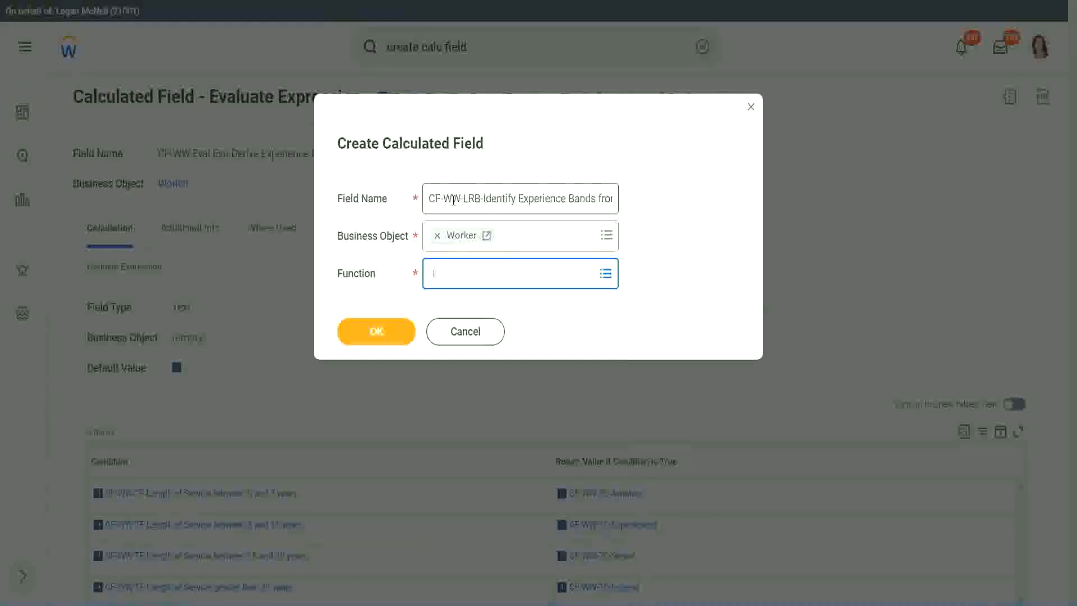
{"action": "type", "text": "rb"}
{"action": "key", "text": "Return"}
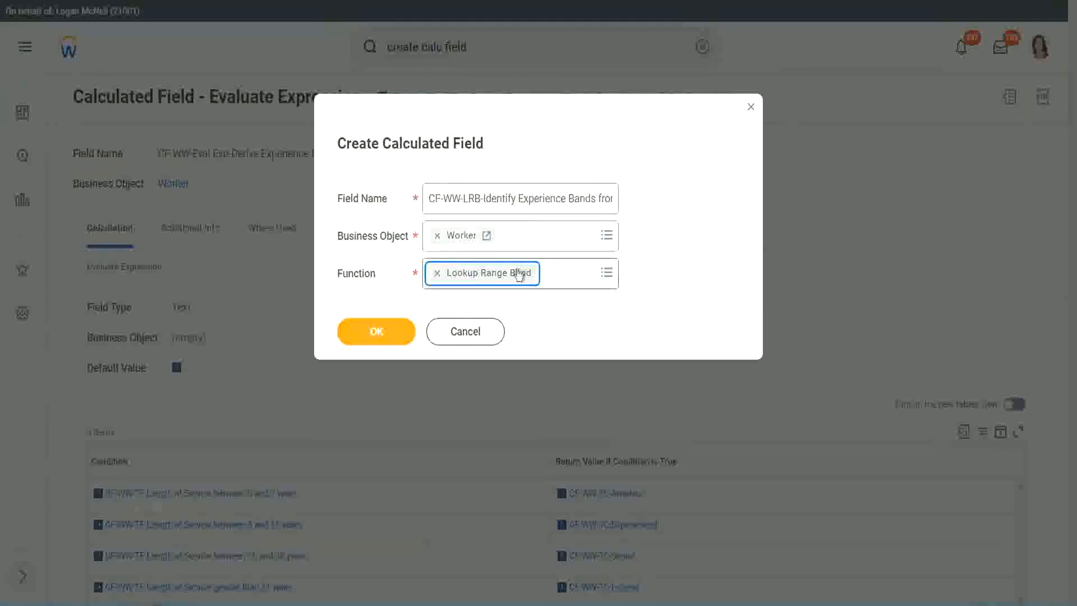
{"action": "left_click", "coordinate": [385, 332]}
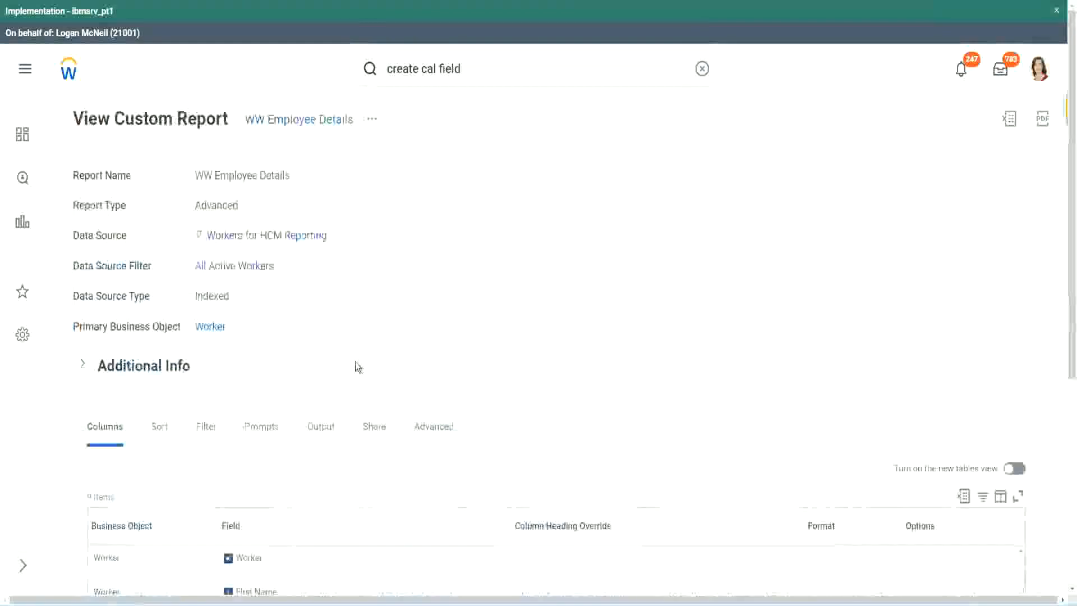
Take CF-WW-Convert Text To Number-Number of Years from Length of Service from the WW Employee Details report columns and set it as the source field.
{"action": "scroll", "coordinate": [356, 393], "scroll_direction": "down", "scroll_amount": 5}
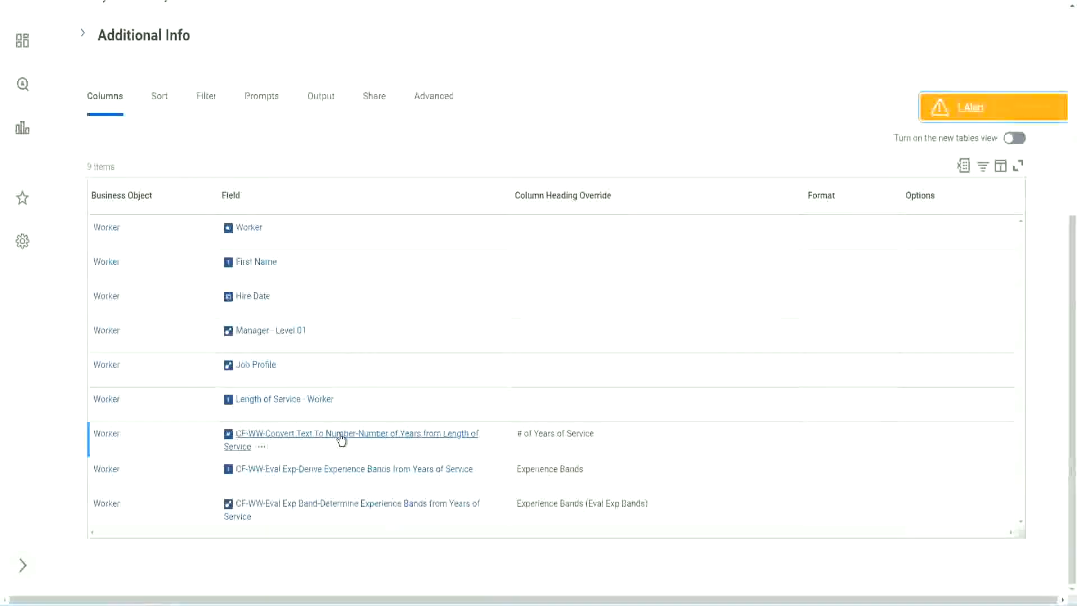
{"action": "right_click", "coordinate": [342, 439]}
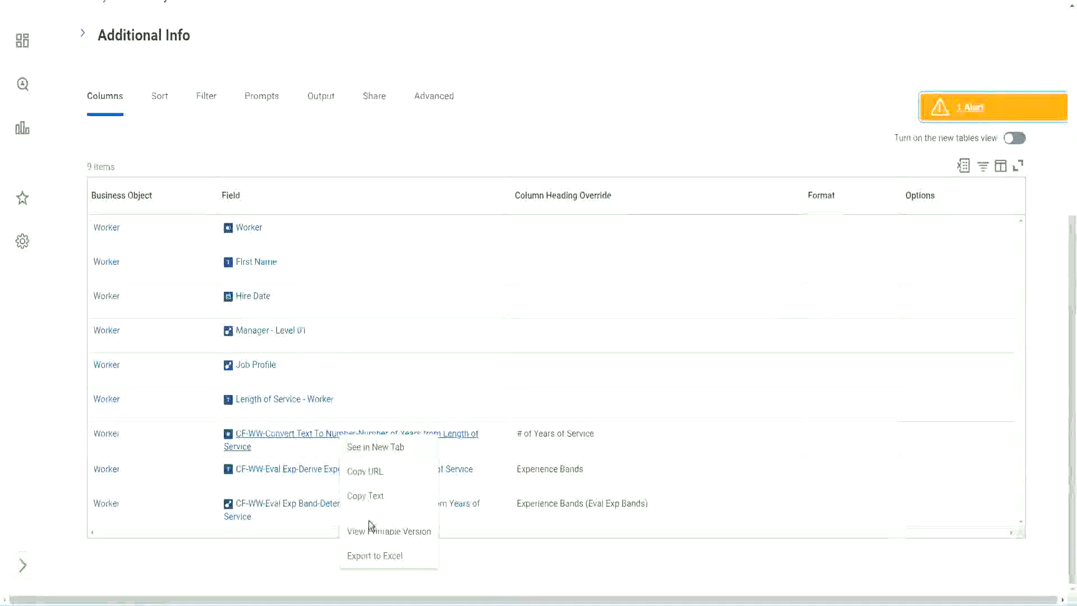
{"action": "key", "text": "Escape"}
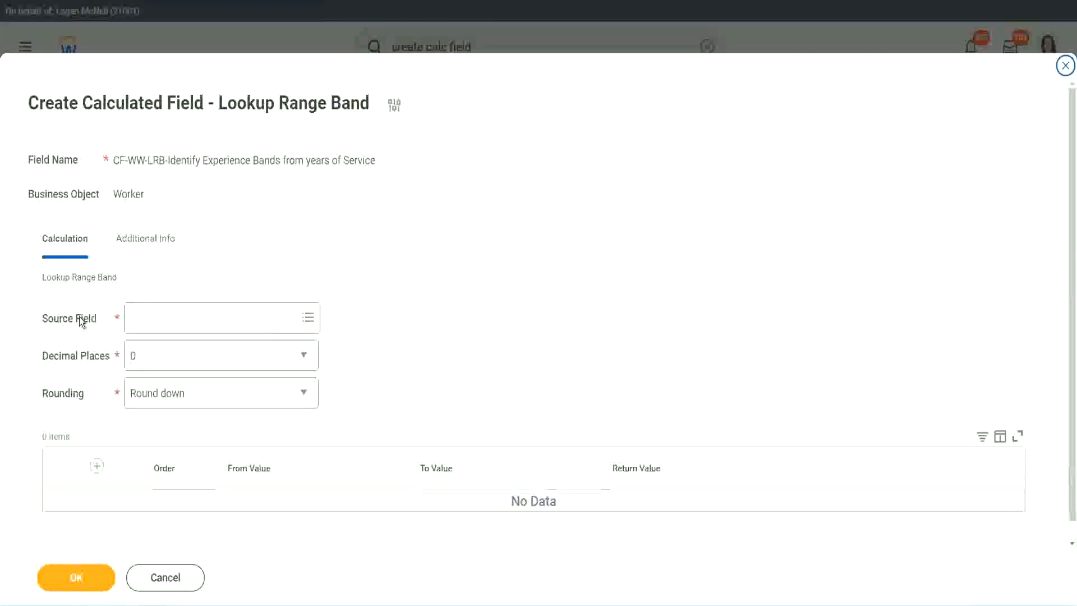
{"action": "left_click", "coordinate": [167, 318]}
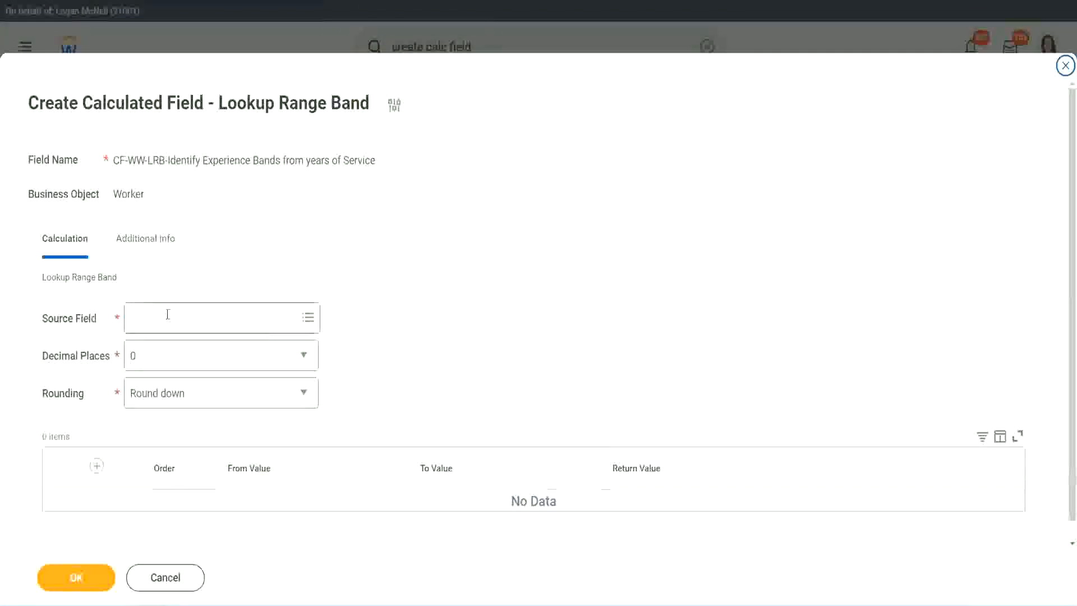
{"action": "key", "text": "Return"}
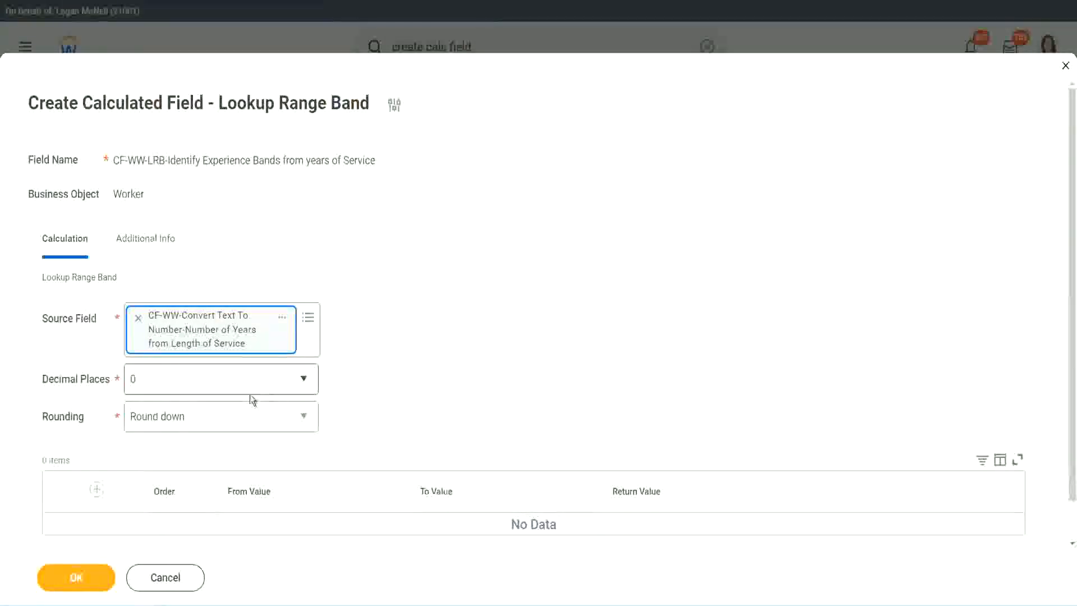
Check the decimal places choices, keep 0, and set the rounding to Round.
{"action": "left_click", "coordinate": [210, 386]}
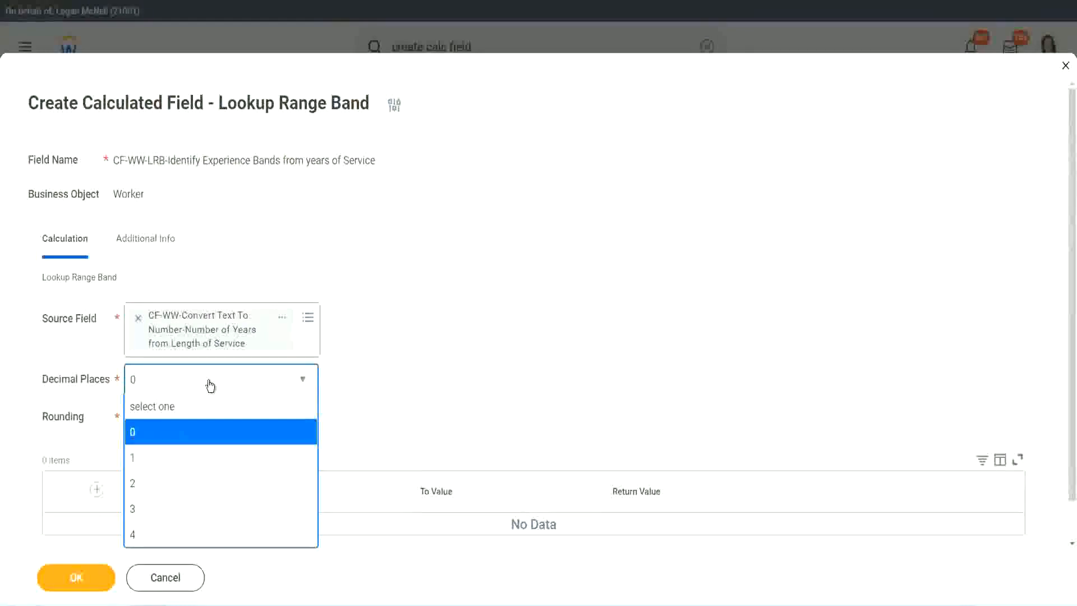
{"action": "left_click", "coordinate": [421, 372]}
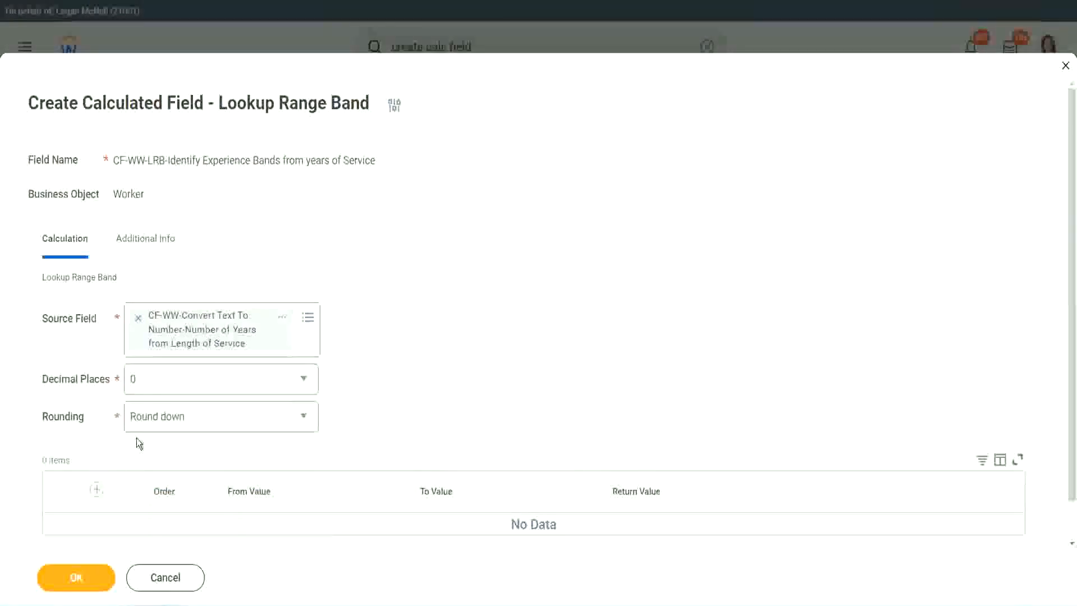
{"action": "left_click", "coordinate": [173, 421]}
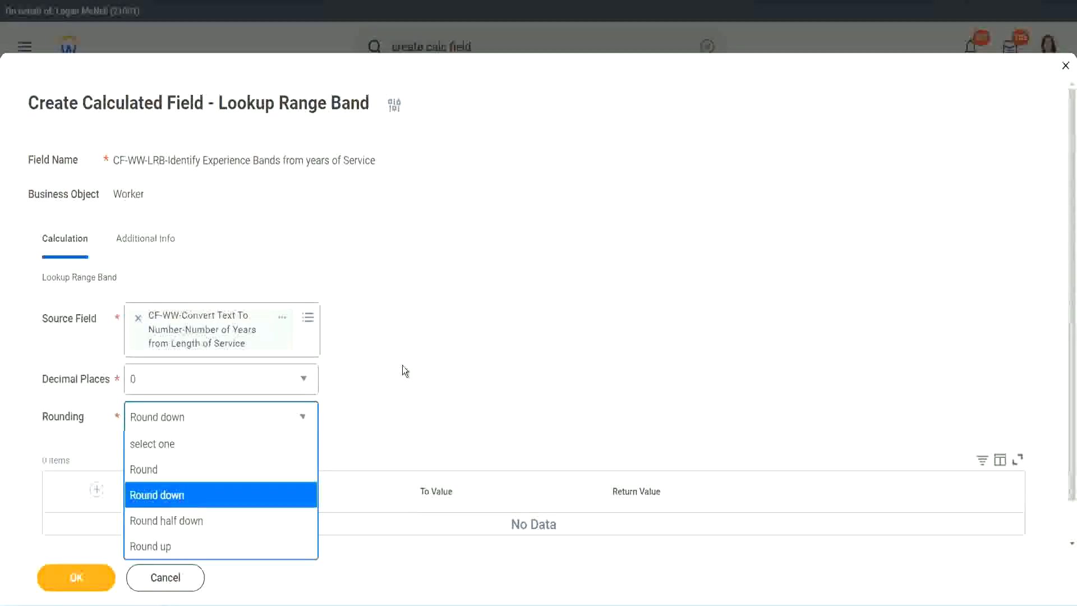
{"action": "left_click", "coordinate": [379, 412]}
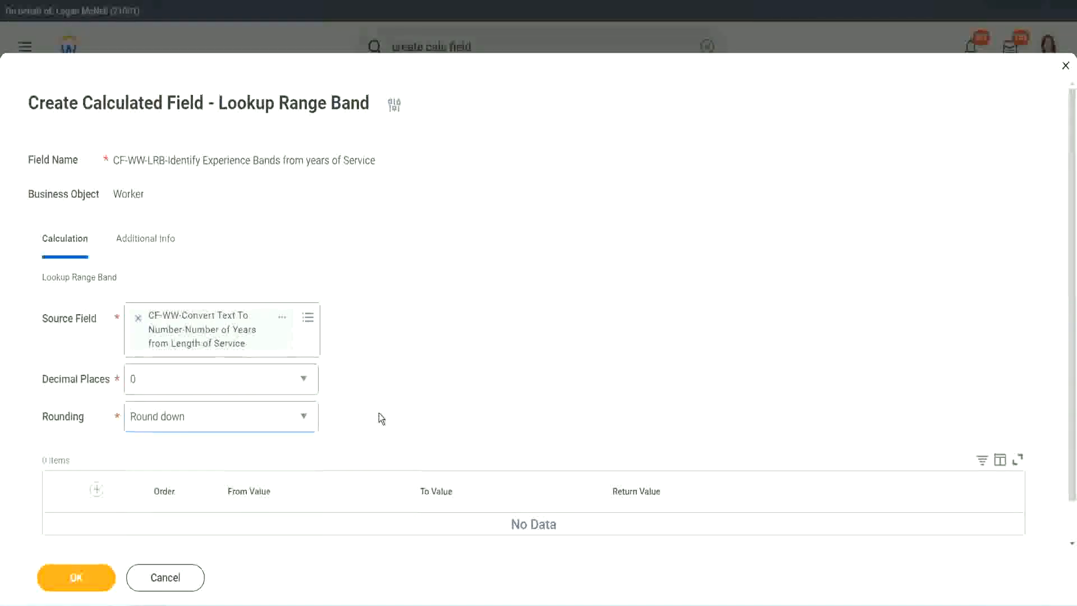
{"action": "left_click", "coordinate": [180, 415]}
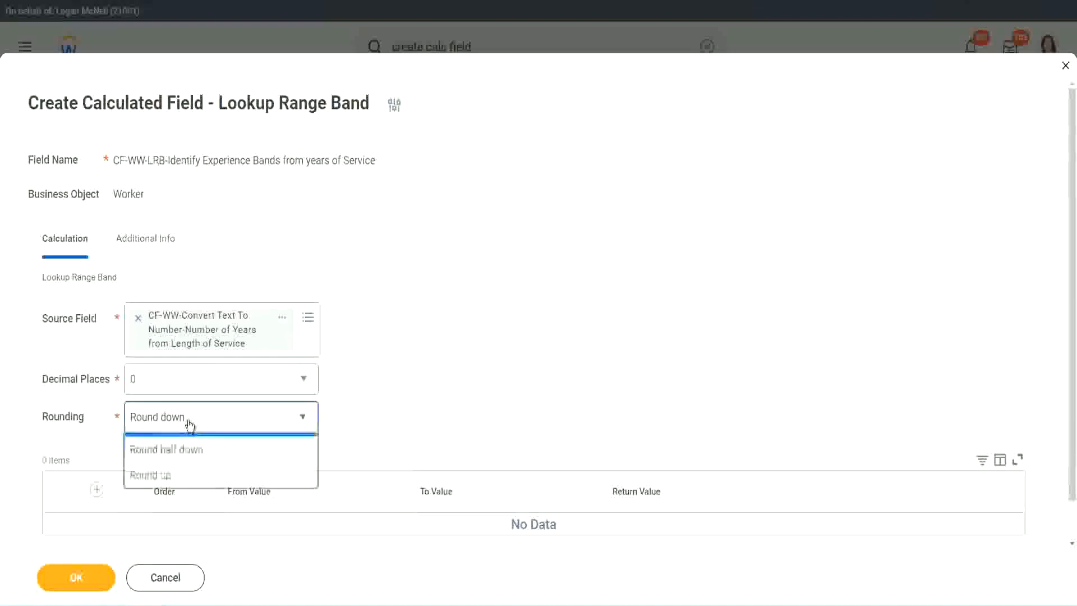
{"action": "left_click", "coordinate": [180, 469]}
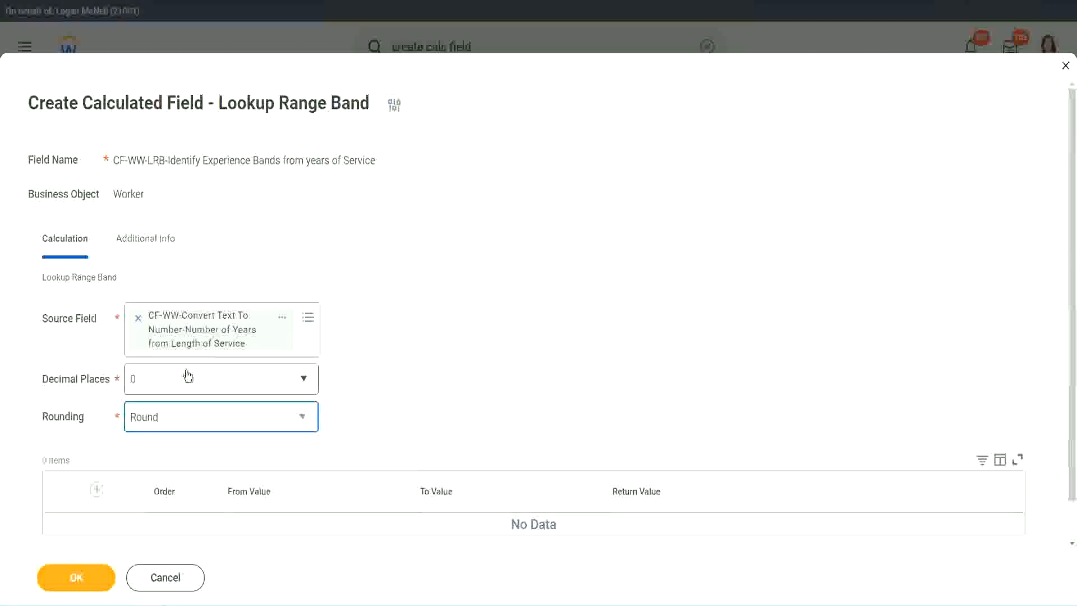
Add the first range band from 0 to 7 with the return value Amateur.
{"action": "left_click", "coordinate": [98, 490]}
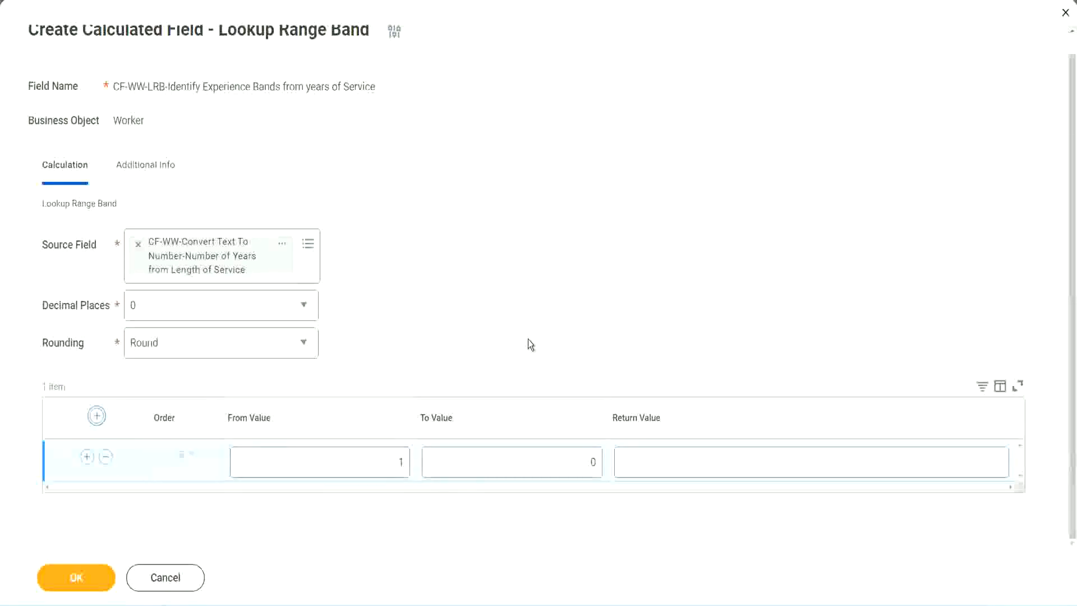
{"action": "left_click", "coordinate": [394, 465]}
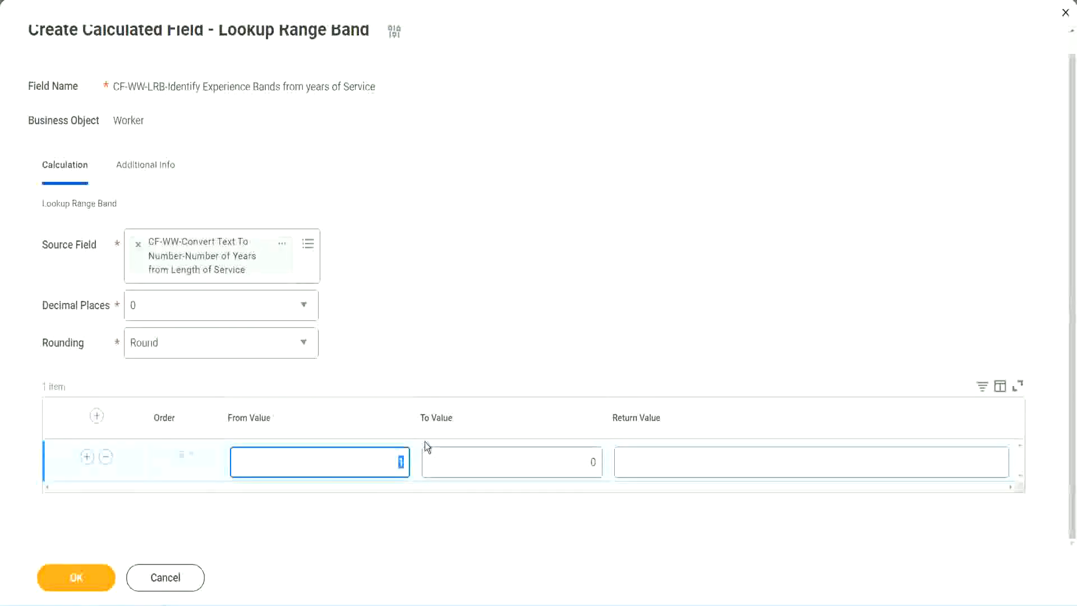
{"action": "type", "text": "0"}
{"action": "key", "text": "Tab"}
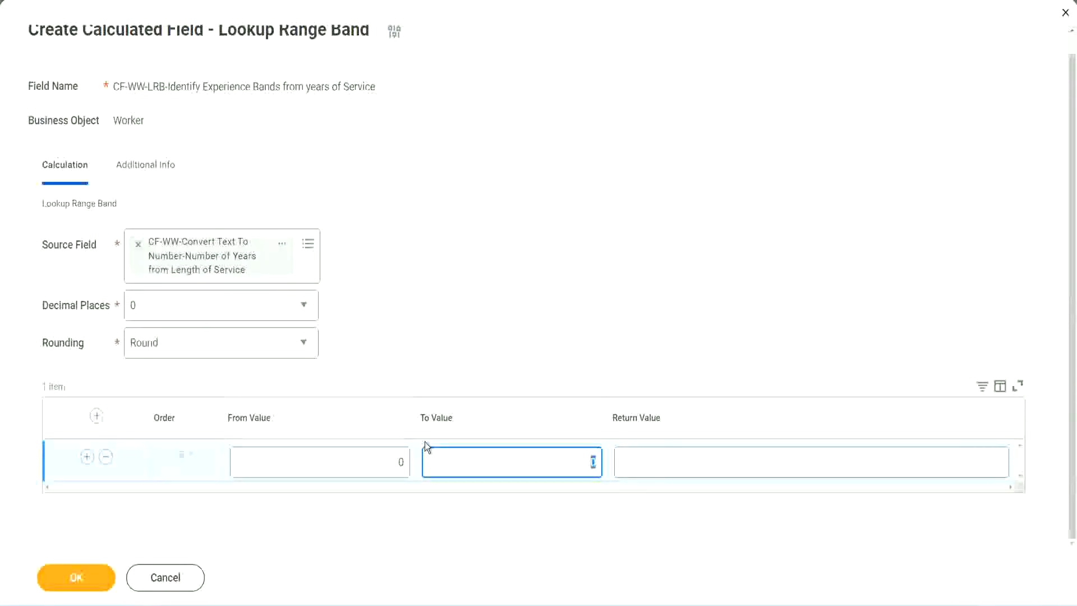
{"action": "type", "text": "7"}
{"action": "key", "text": "Tab"}
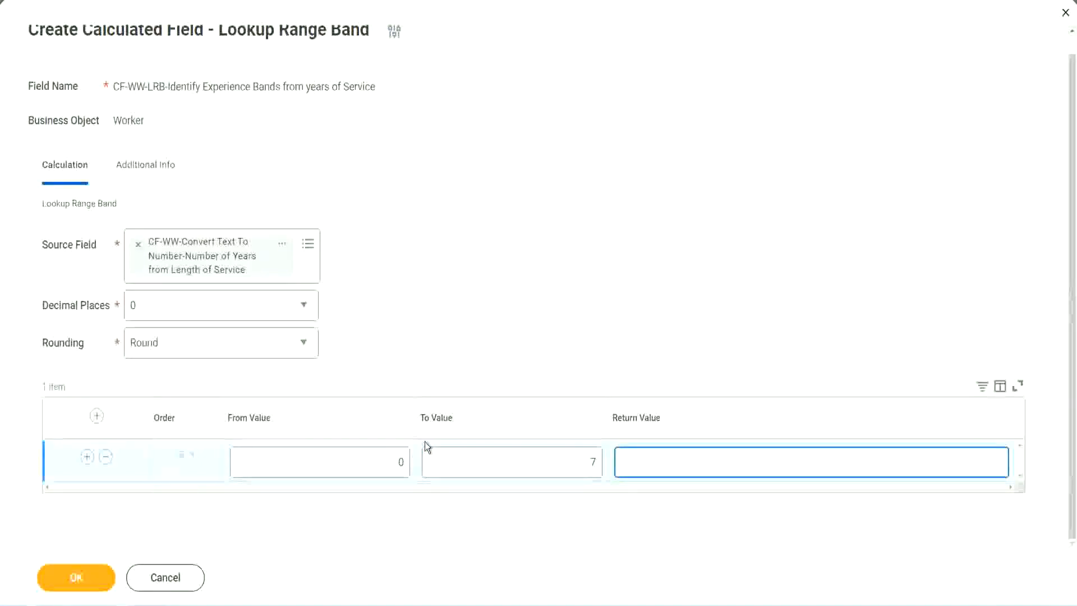
{"action": "type", "text": "Amateur"}
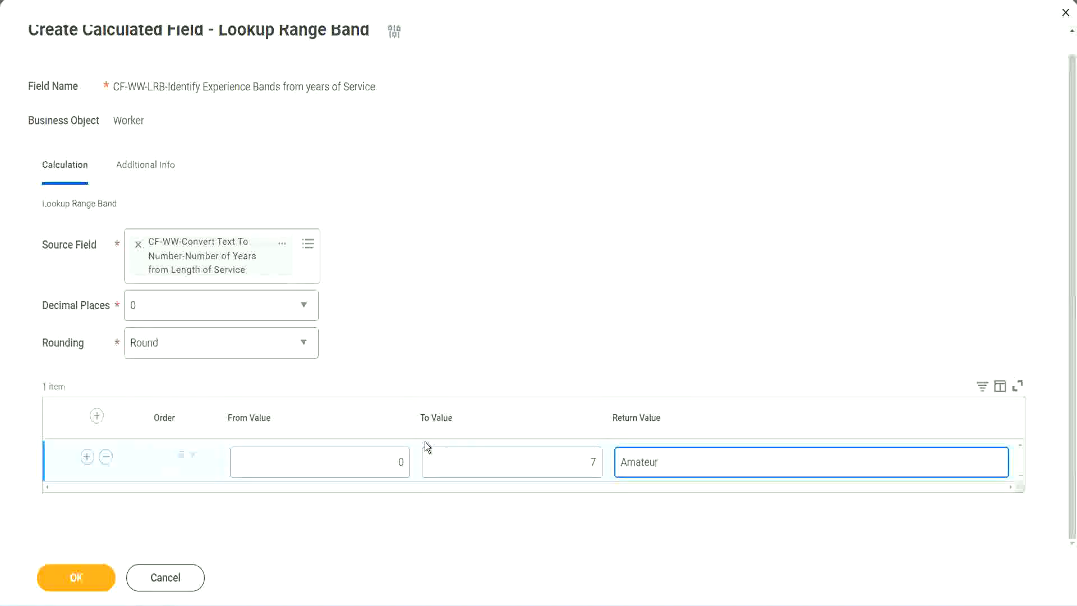
{"action": "left_click", "coordinate": [372, 471]}
{"action": "left_click", "coordinate": [576, 452]}
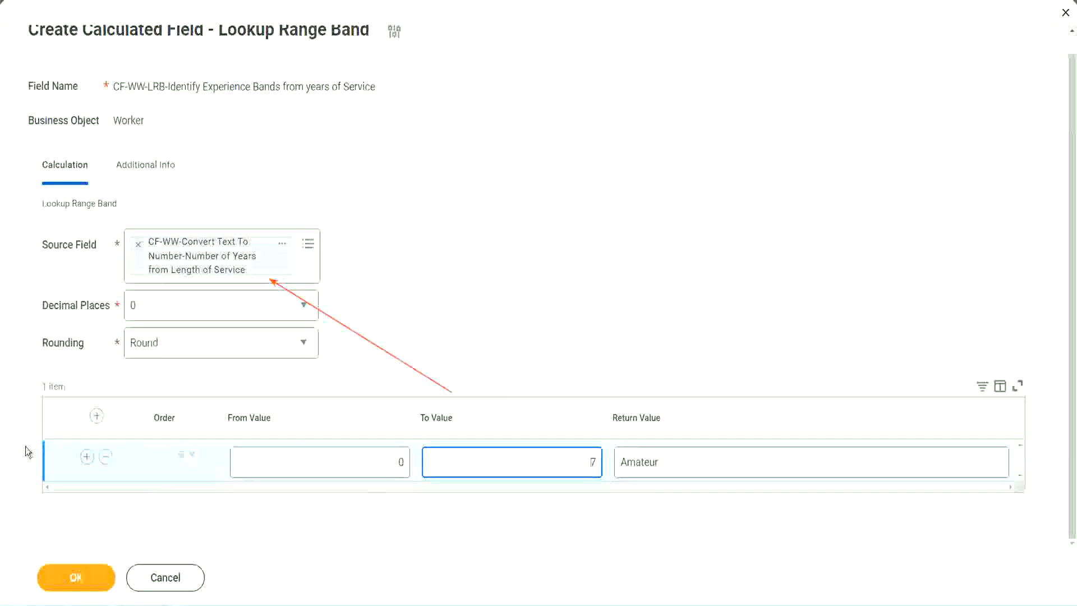
Add a second range band from 8 to 15 with the return value Experienced.
{"action": "left_click", "coordinate": [87, 457]}
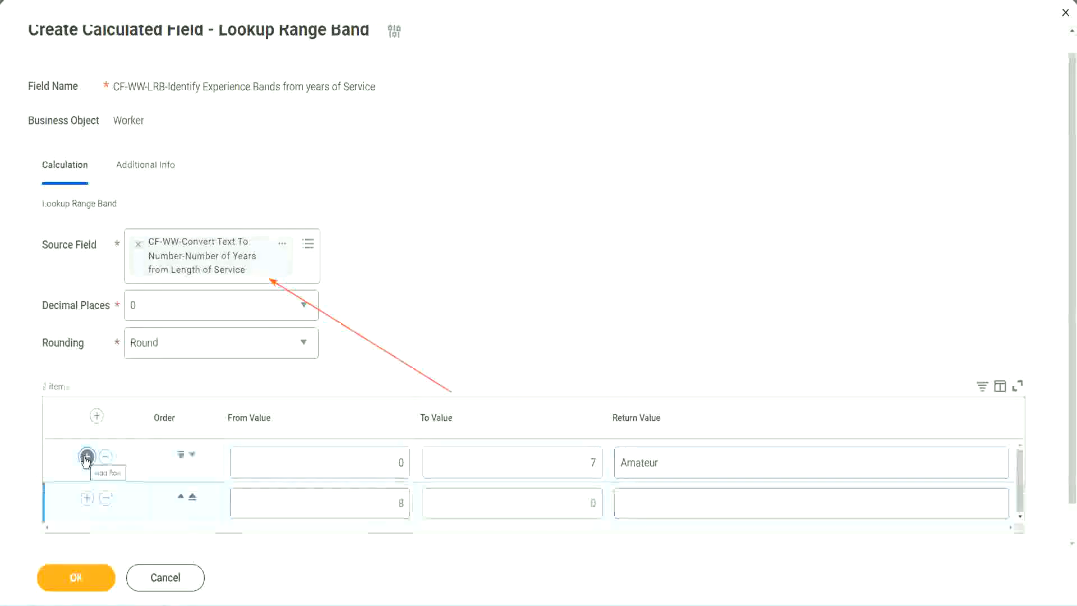
{"action": "left_click", "coordinate": [400, 503]}
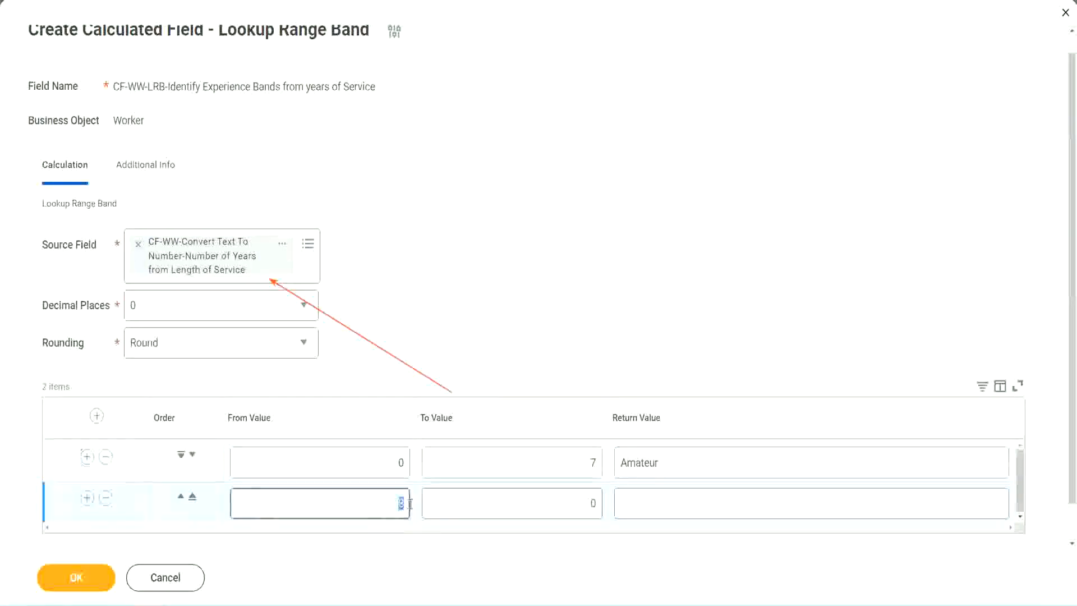
{"action": "left_click", "coordinate": [393, 462]}
{"action": "left_click", "coordinate": [586, 467]}
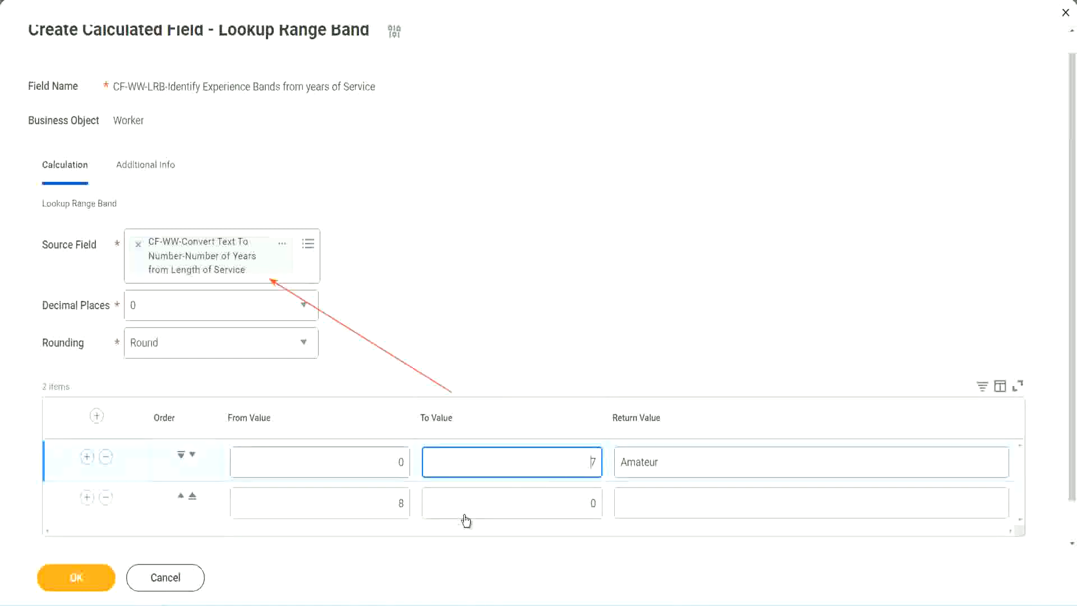
{"action": "left_click", "coordinate": [380, 503]}
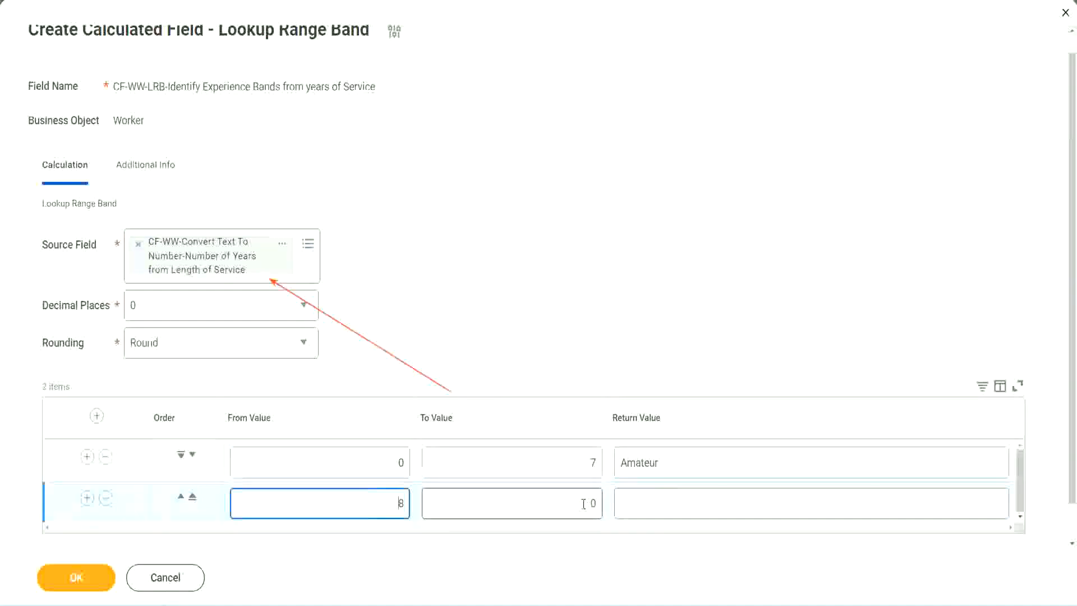
{"action": "left_click", "coordinate": [584, 503]}
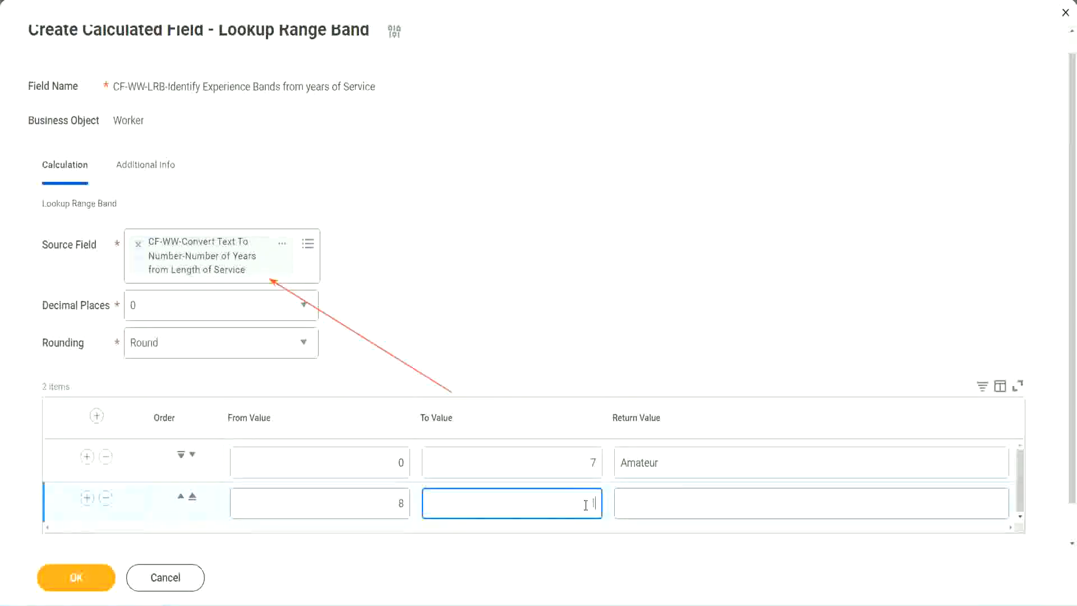
{"action": "type", "text": "15"}
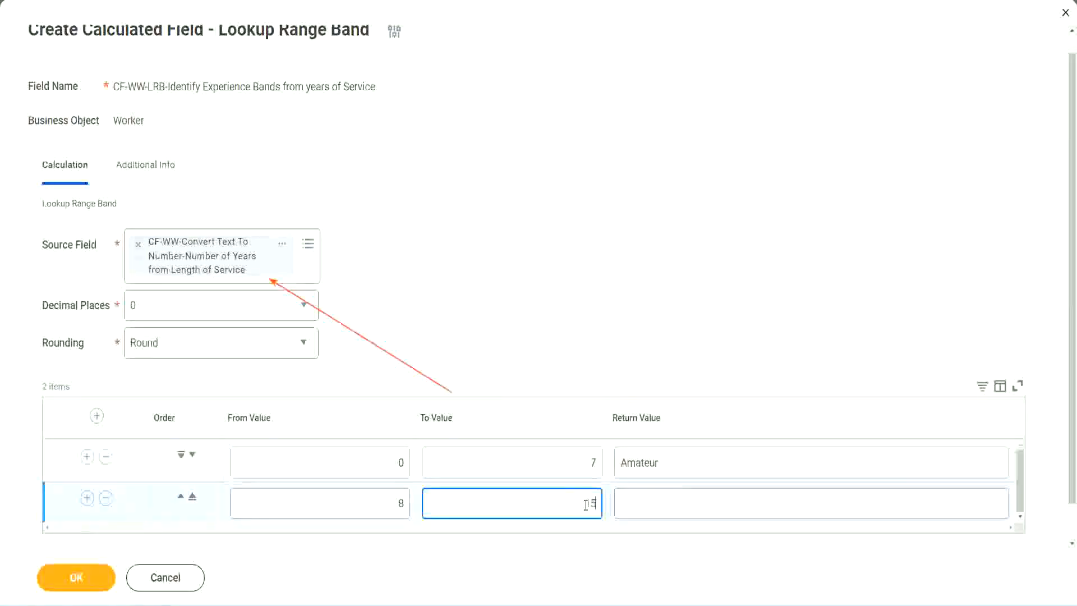
{"action": "left_click", "coordinate": [665, 500]}
{"action": "type", "text": "Ex"}
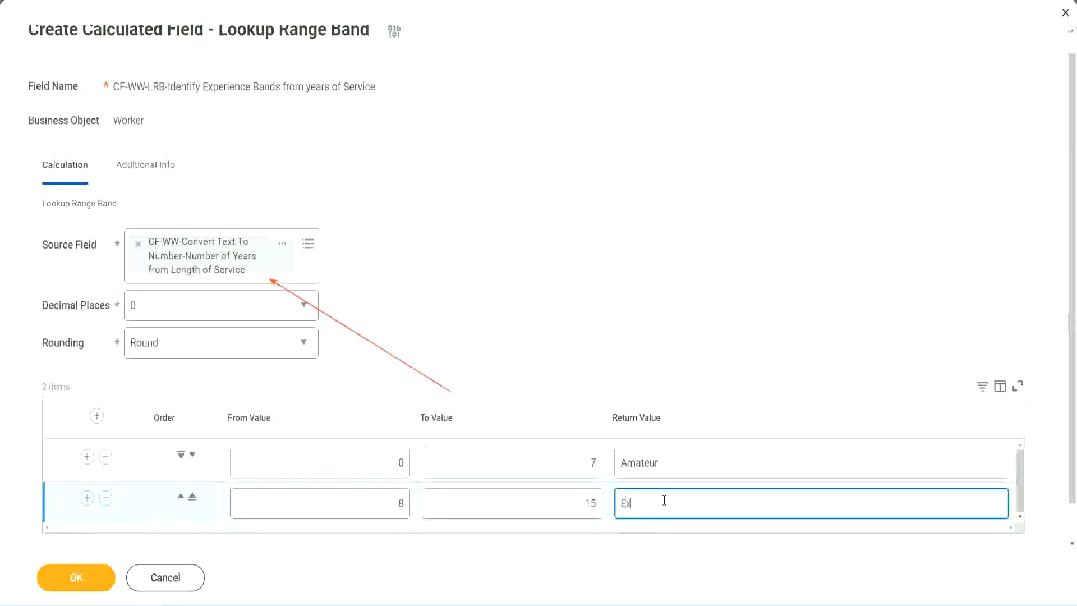
{"action": "type", "text": "perienced"}
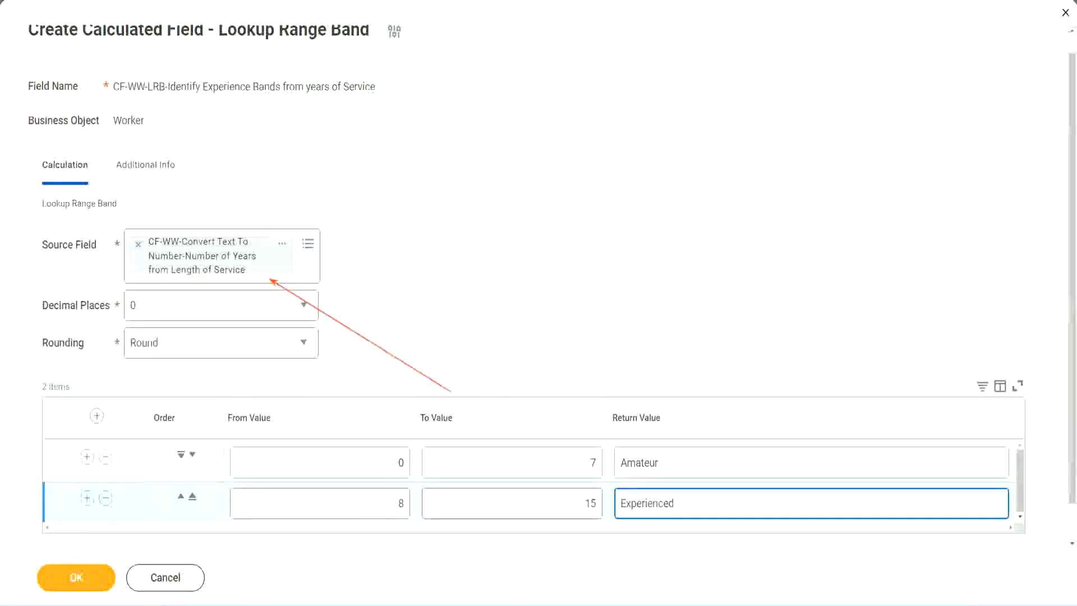
Add a third range band from 16 to 30 with the return value Senior.
{"action": "left_click", "coordinate": [87, 498]}
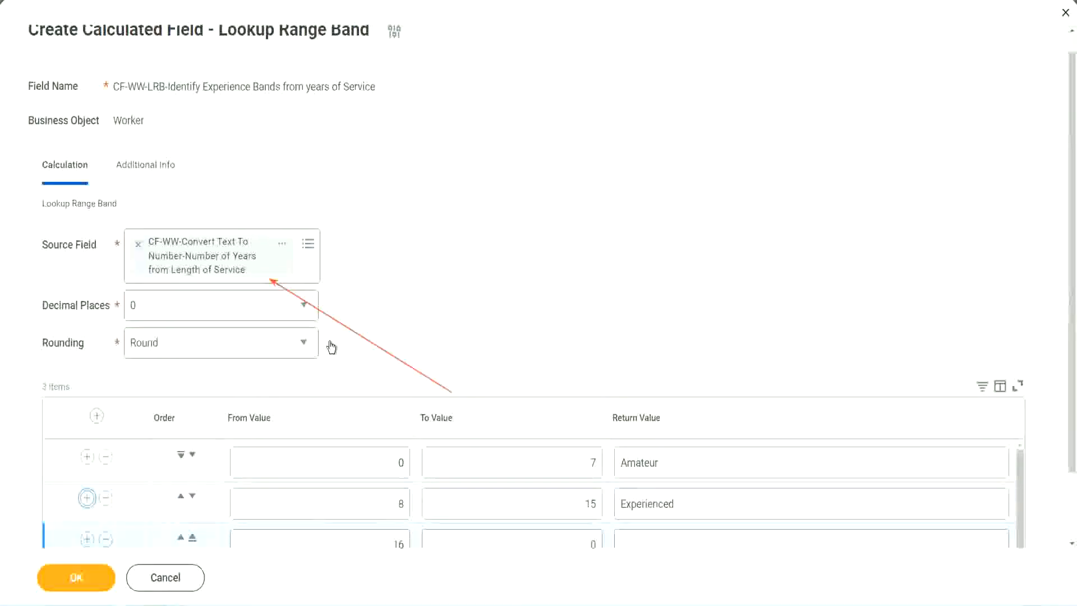
{"action": "scroll", "coordinate": [330, 347], "scroll_direction": "down", "scroll_amount": 2}
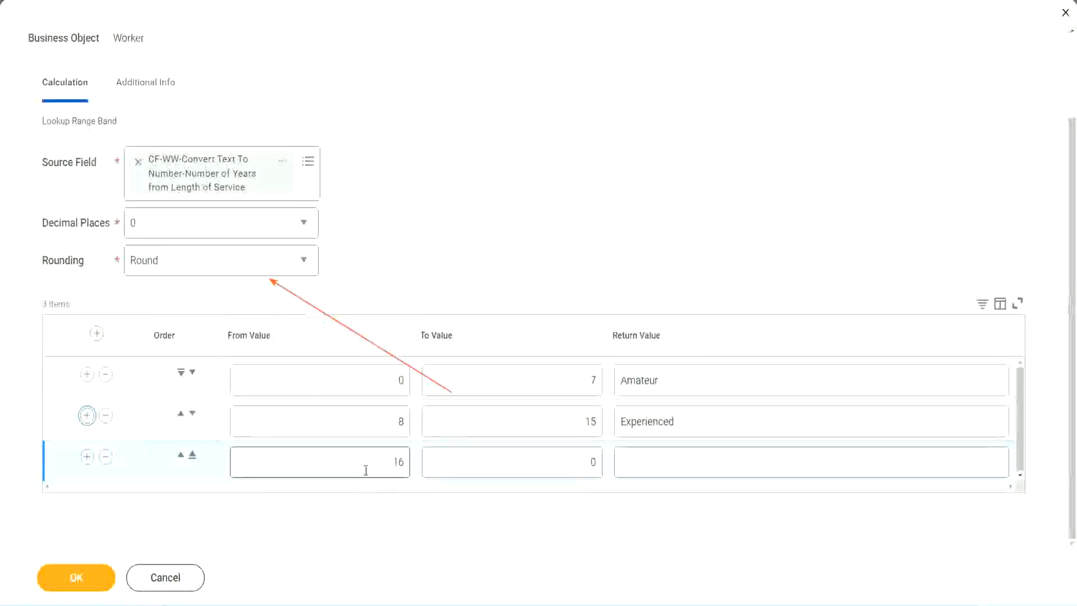
{"action": "left_click", "coordinate": [540, 463]}
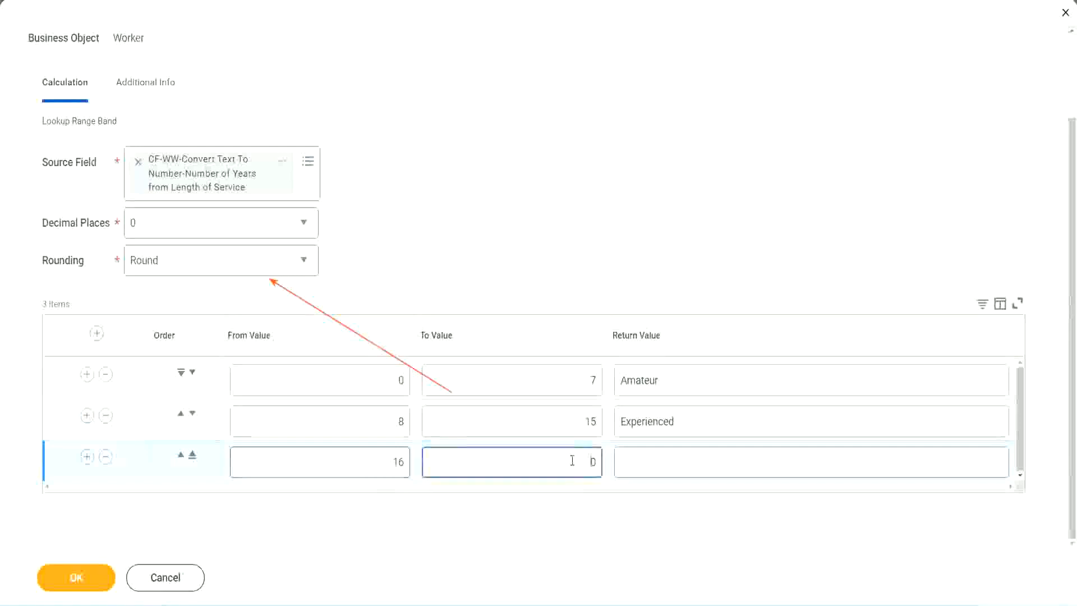
{"action": "type", "text": "3"}
{"action": "key", "text": "Tab"}
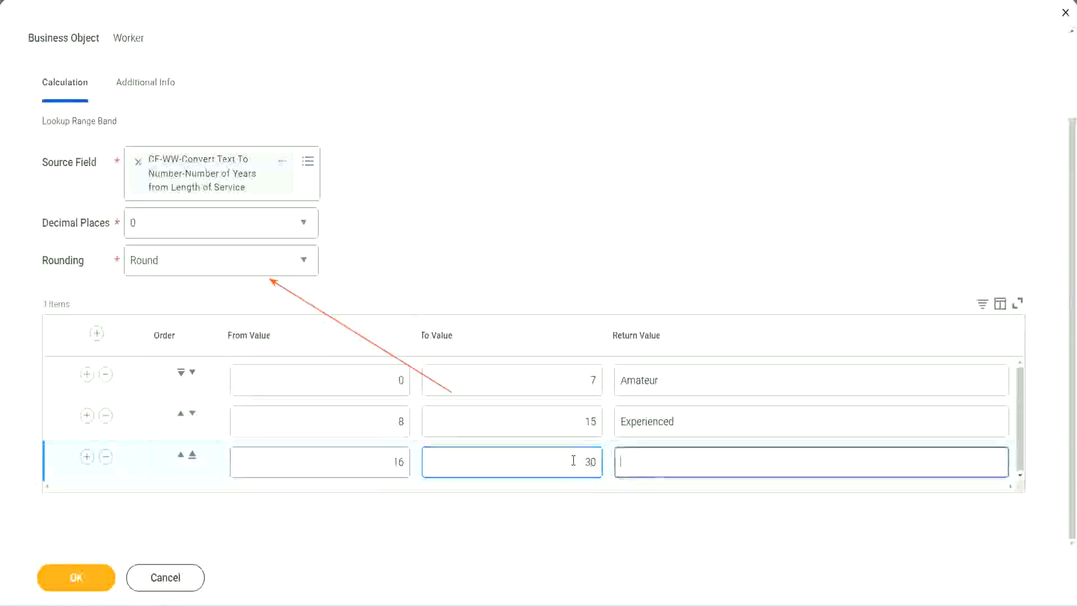
{"action": "type", "text": "L"}
{"action": "key", "text": "BackSpace"}
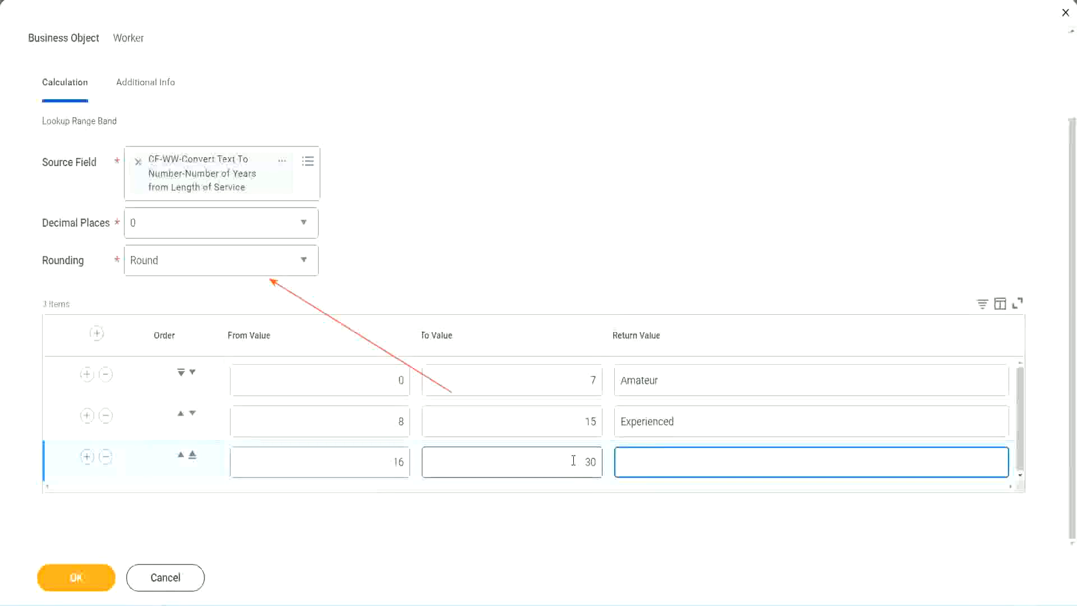
{"action": "type", "text": "Senior"}
Add a fourth range band from 31 to 1000 with the return value Legend.
{"action": "left_click", "coordinate": [86, 457]}
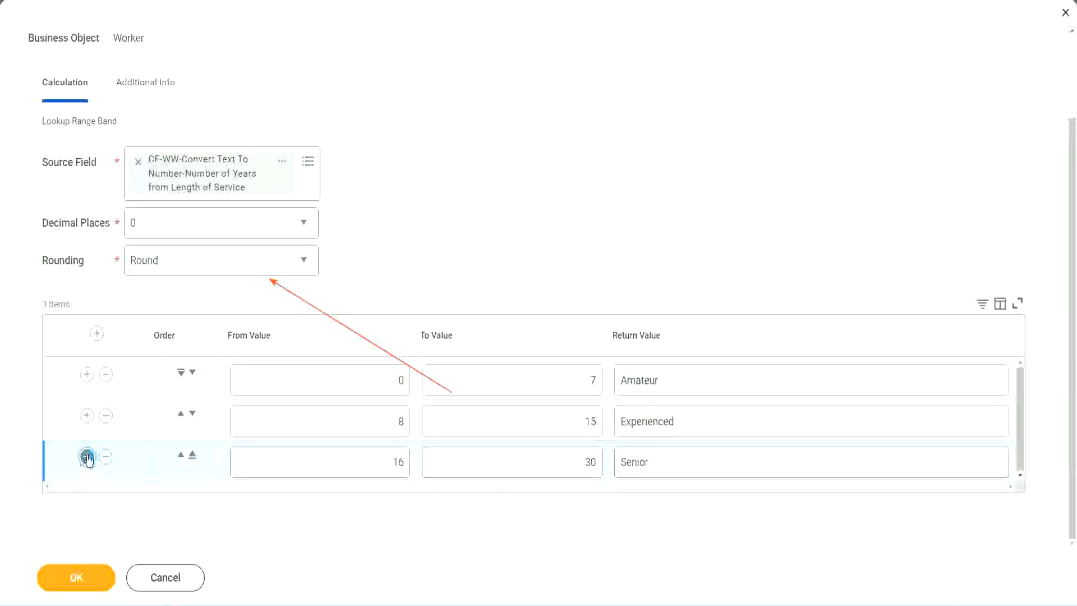
{"action": "scroll", "coordinate": [204, 424], "scroll_direction": "down", "scroll_amount": 1}
{"action": "left_click", "coordinate": [354, 456]}
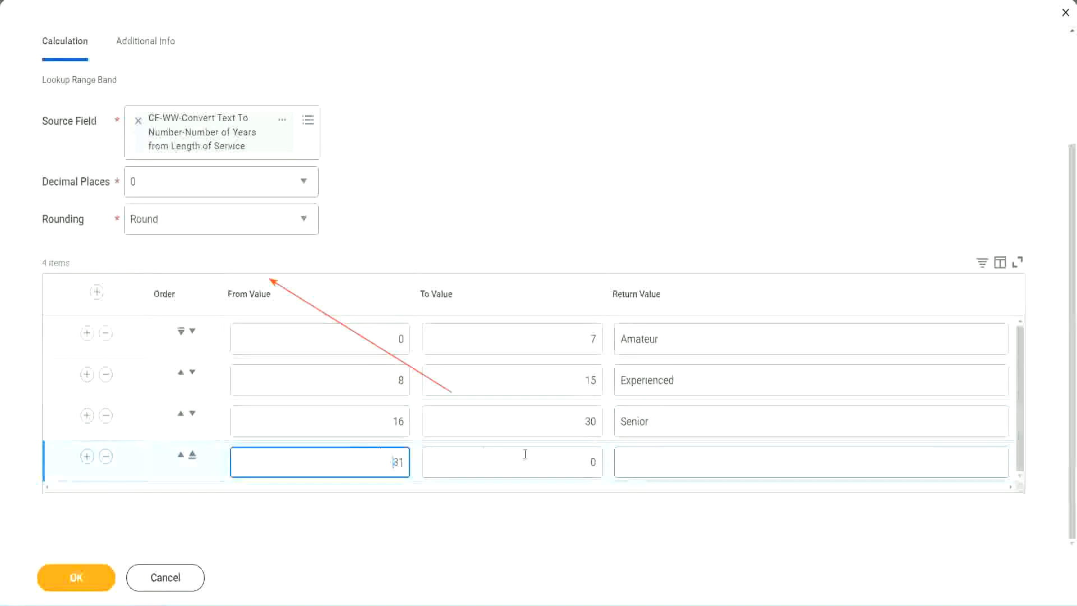
{"action": "left_click", "coordinate": [580, 463]}
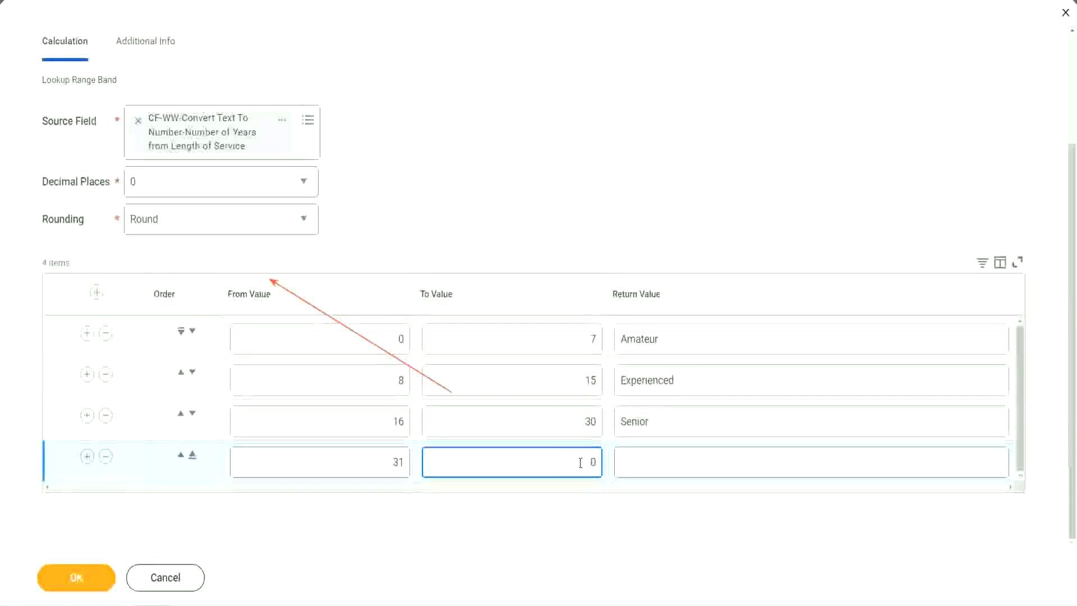
{"action": "type", "text": "1000"}
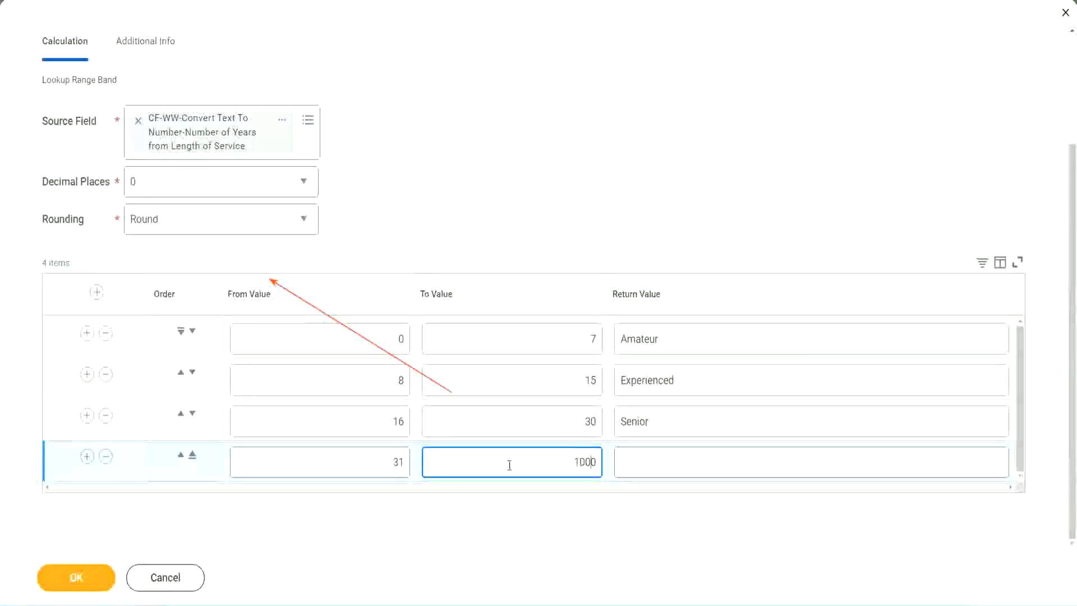
{"action": "left_click_drag", "start_coordinate": [561, 453], "coordinate": [627, 457]}
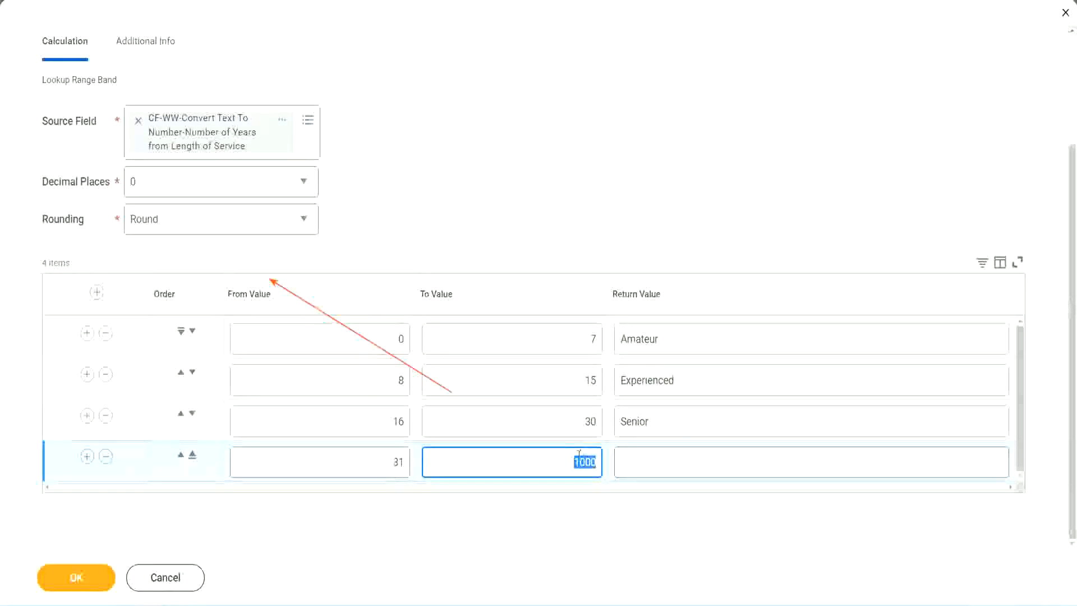
{"action": "left_click_drag", "start_coordinate": [568, 458], "coordinate": [603, 458]}
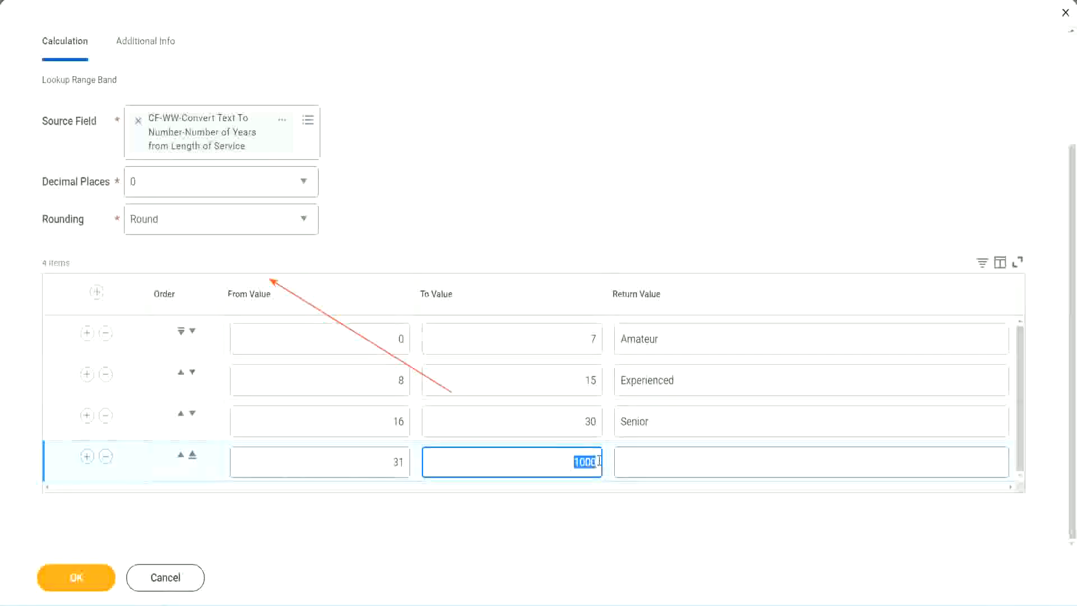
{"action": "left_click", "coordinate": [672, 462]}
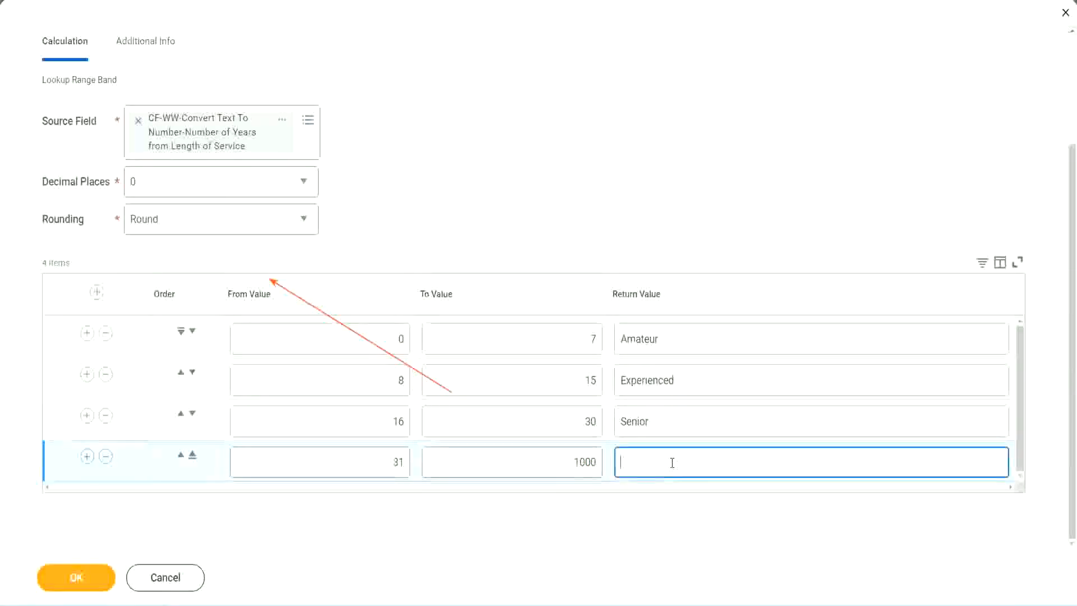
{"action": "type", "text": "Legend"}
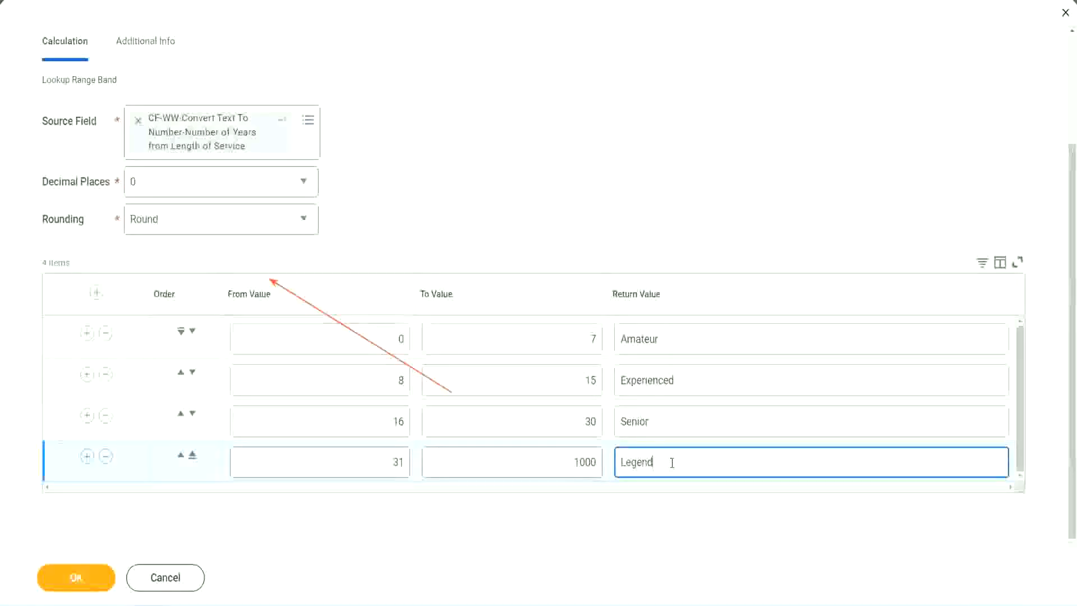
Review the from, to and return values of all the range bands before saving.
{"action": "left_click", "coordinate": [502, 188]}
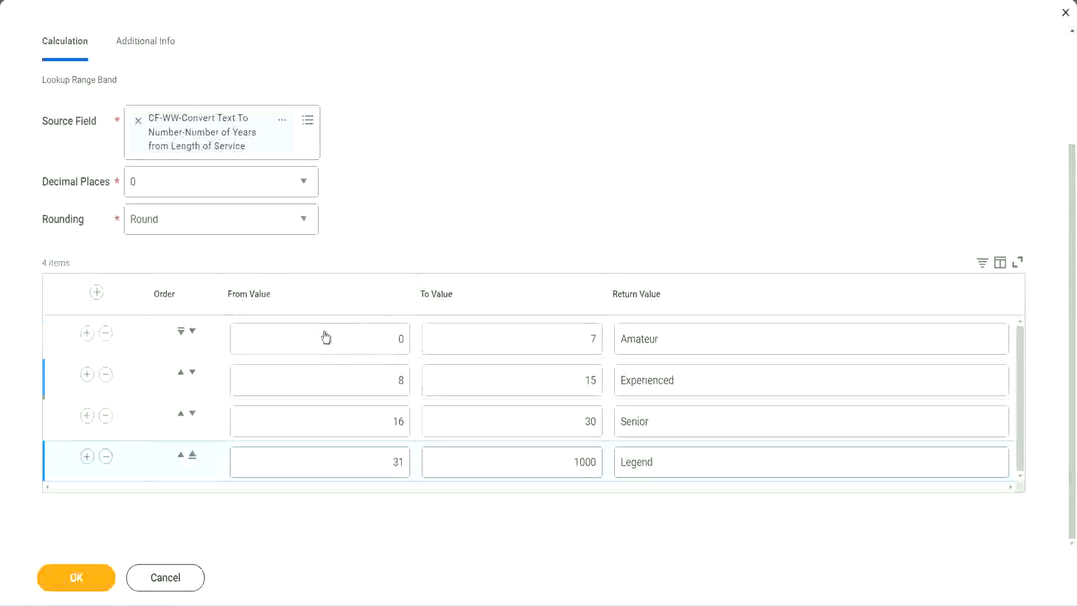
{"action": "double_click", "coordinate": [698, 338]}
{"action": "double_click", "coordinate": [696, 381]}
{"action": "double_click", "coordinate": [678, 432]}
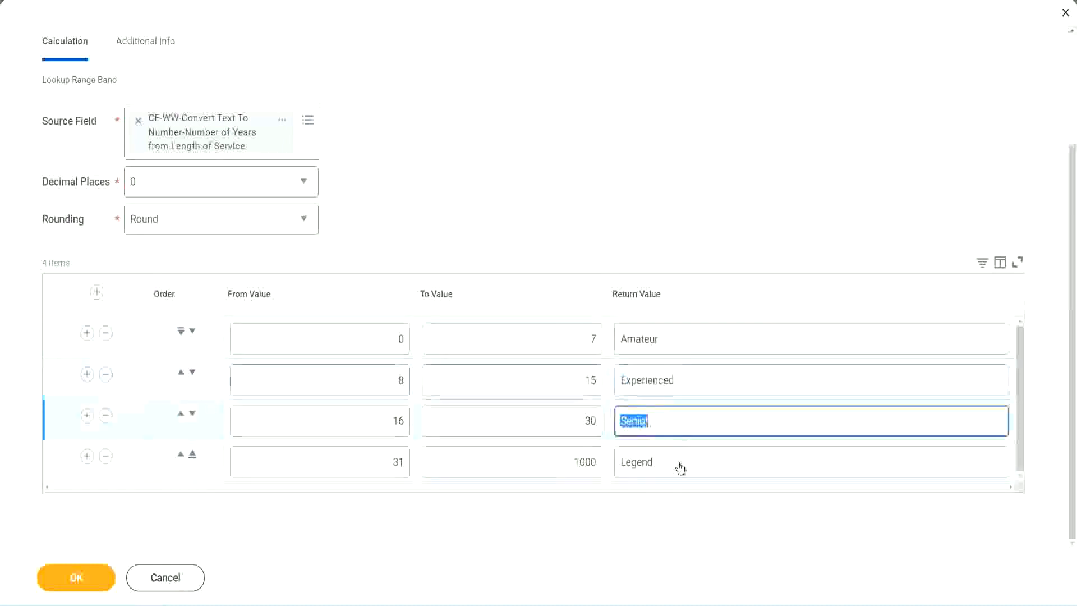
{"action": "double_click", "coordinate": [679, 461]}
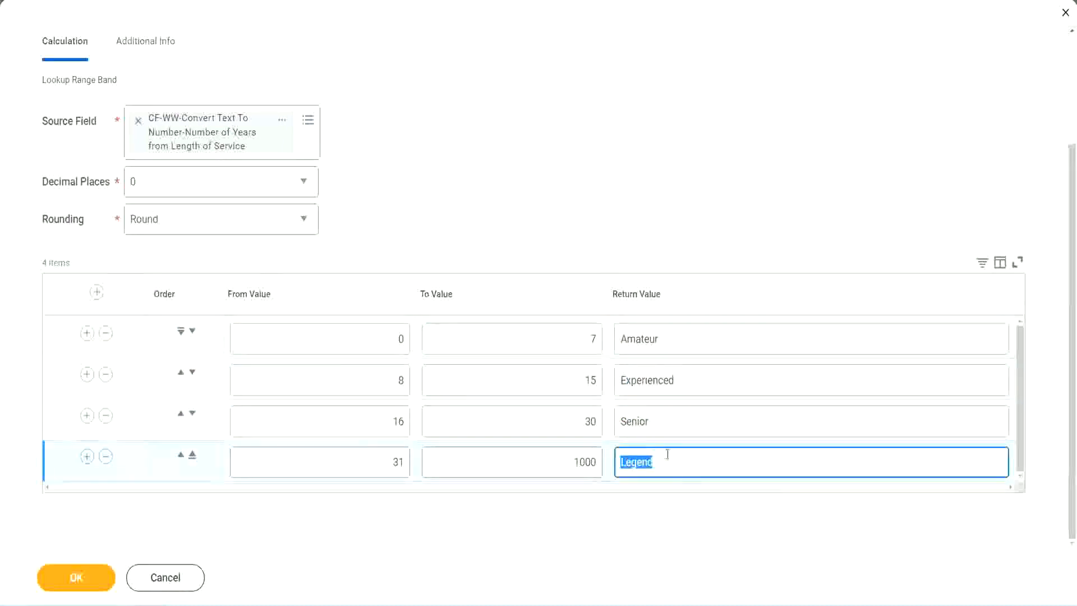
{"action": "double_click", "coordinate": [344, 342]}
{"action": "double_click", "coordinate": [552, 336]}
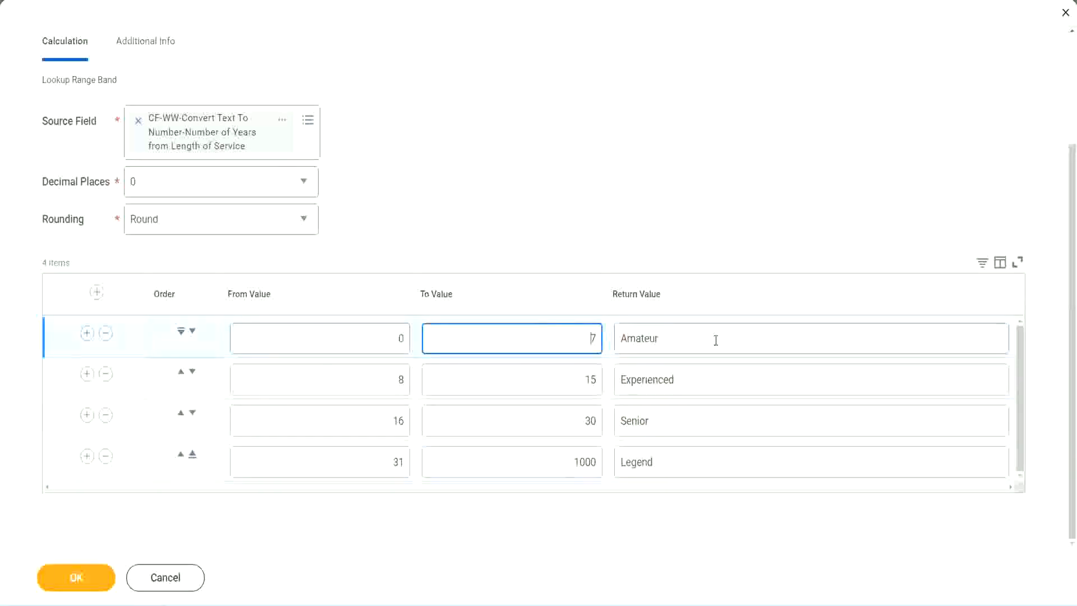
{"action": "double_click", "coordinate": [709, 340]}
{"action": "double_click", "coordinate": [694, 379]}
{"action": "double_click", "coordinate": [681, 426]}
{"action": "double_click", "coordinate": [677, 462]}
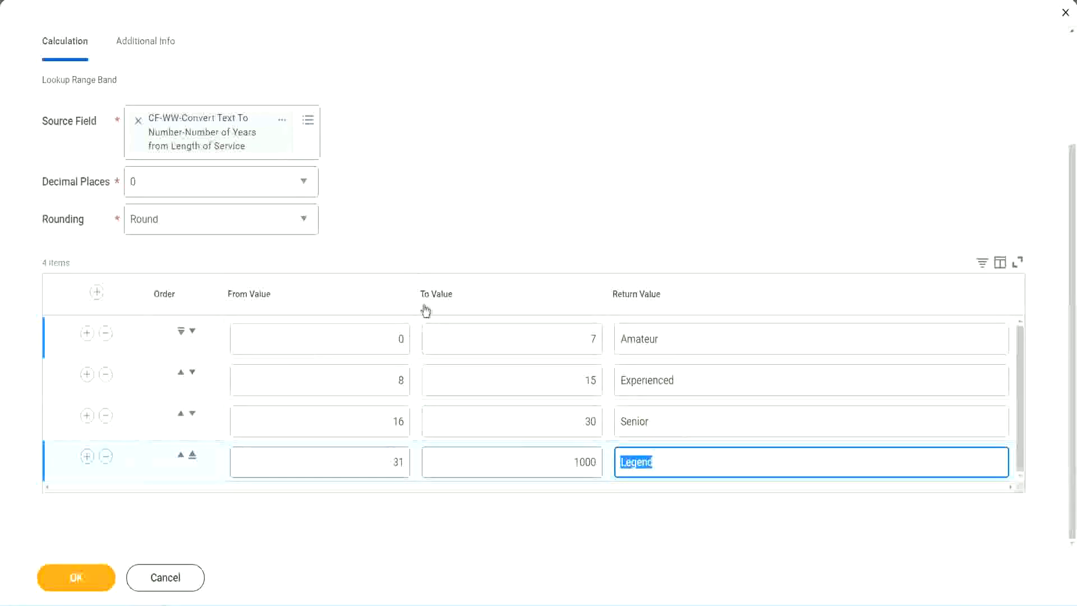
{"action": "left_click", "coordinate": [501, 239]}
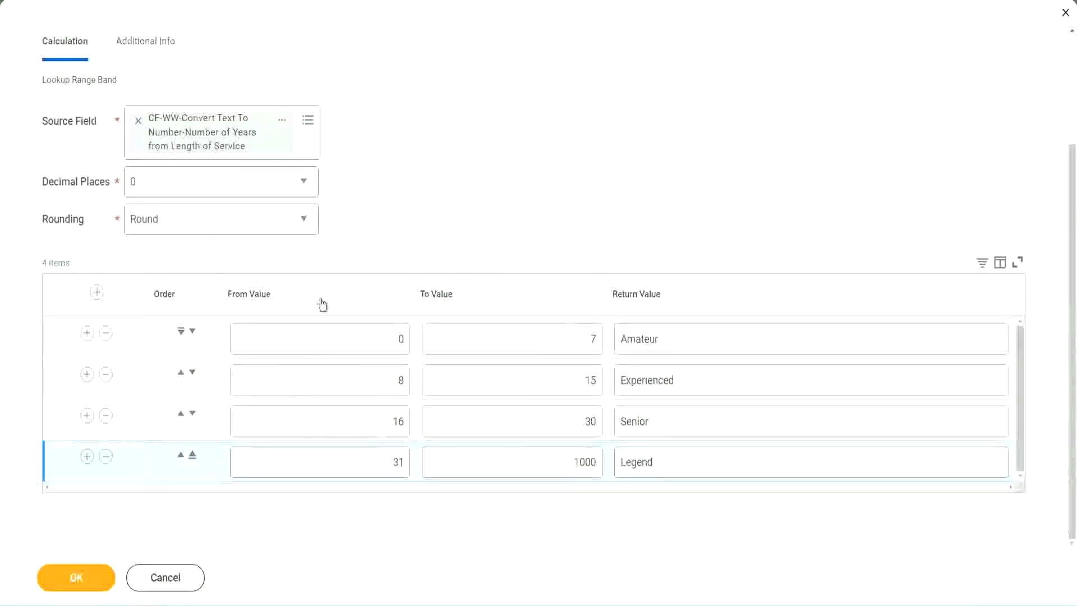
Save the Lookup Range Band calculated field and choose a context option for its name link on the confirmation page.
{"action": "left_click", "coordinate": [75, 576]}
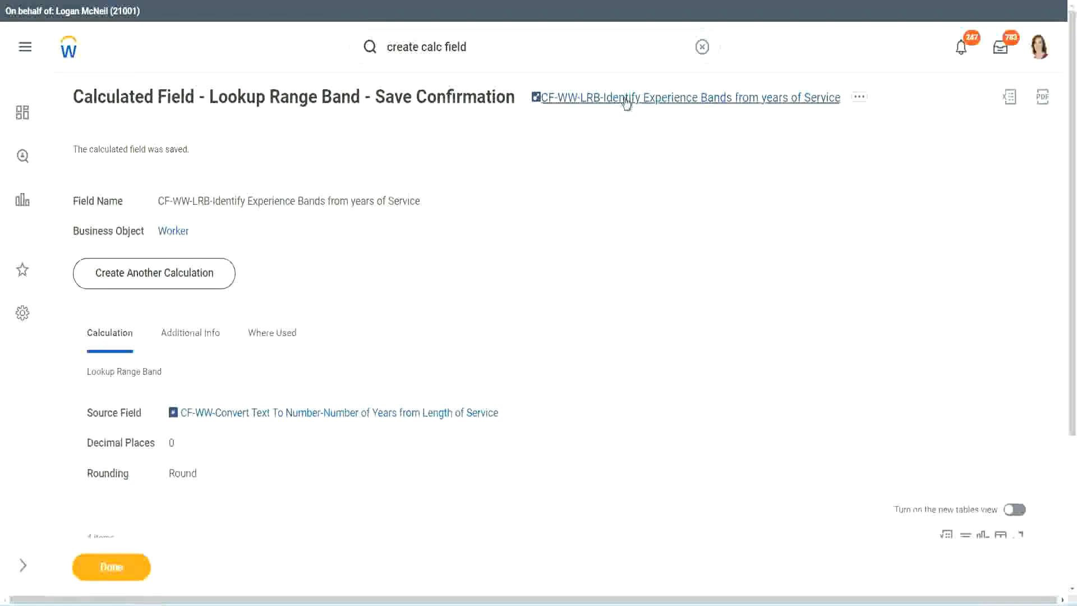
{"action": "right_click", "coordinate": [623, 106]}
{"action": "left_click", "coordinate": [637, 163]}
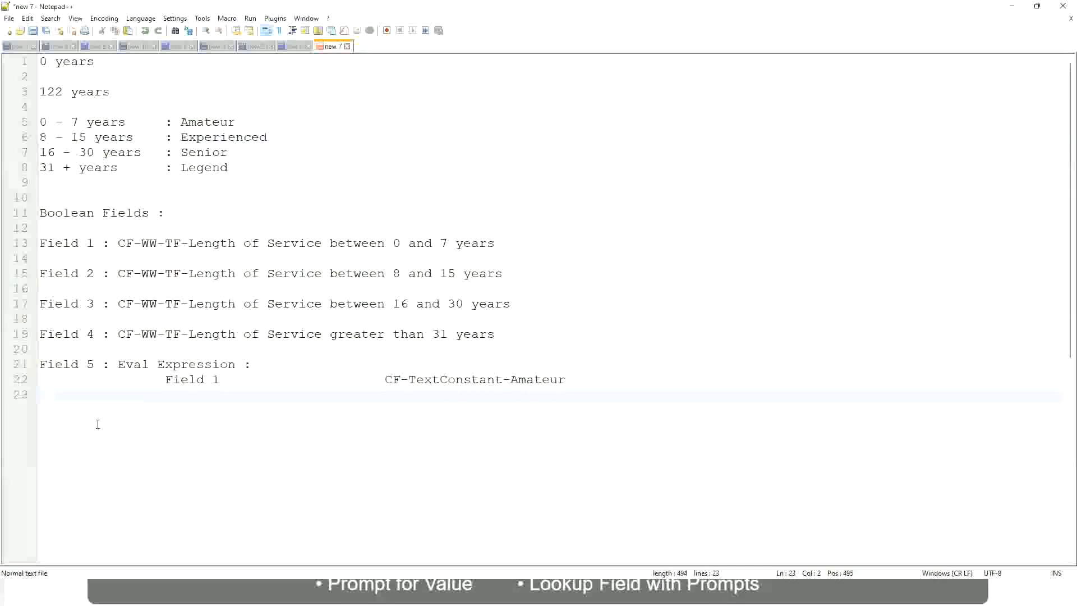
Switch to the Notepad++ notes and write 10,000 USD on a new line a few rows below the existing text.
{"action": "key", "text": "Return"}
{"action": "key", "text": "Return"}
{"action": "key", "text": "Return"}
{"action": "key", "text": "Home"}
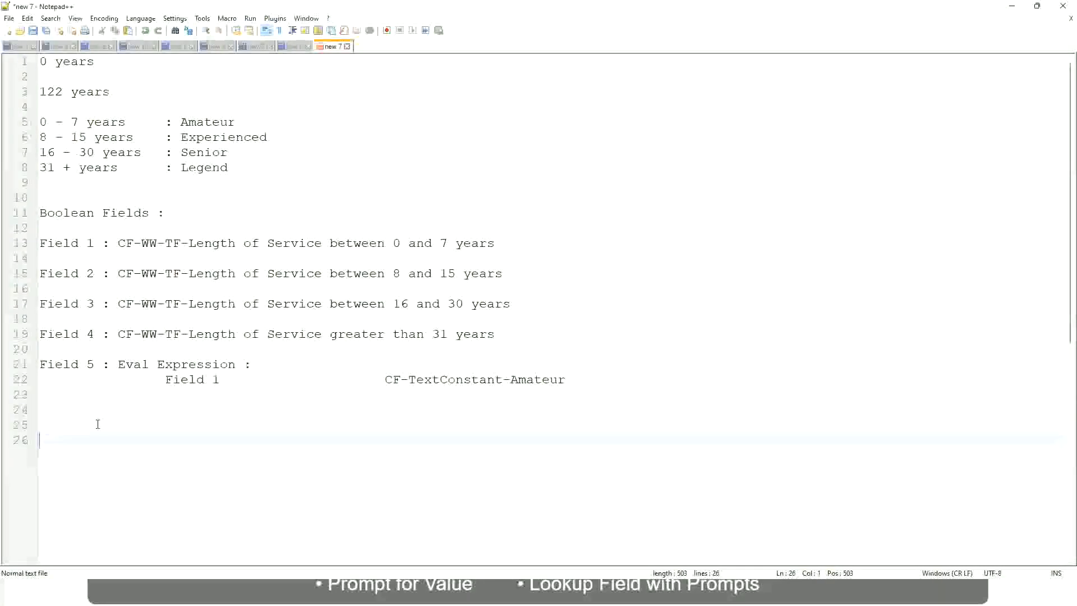
{"action": "type", "text": "10,000 USD"}
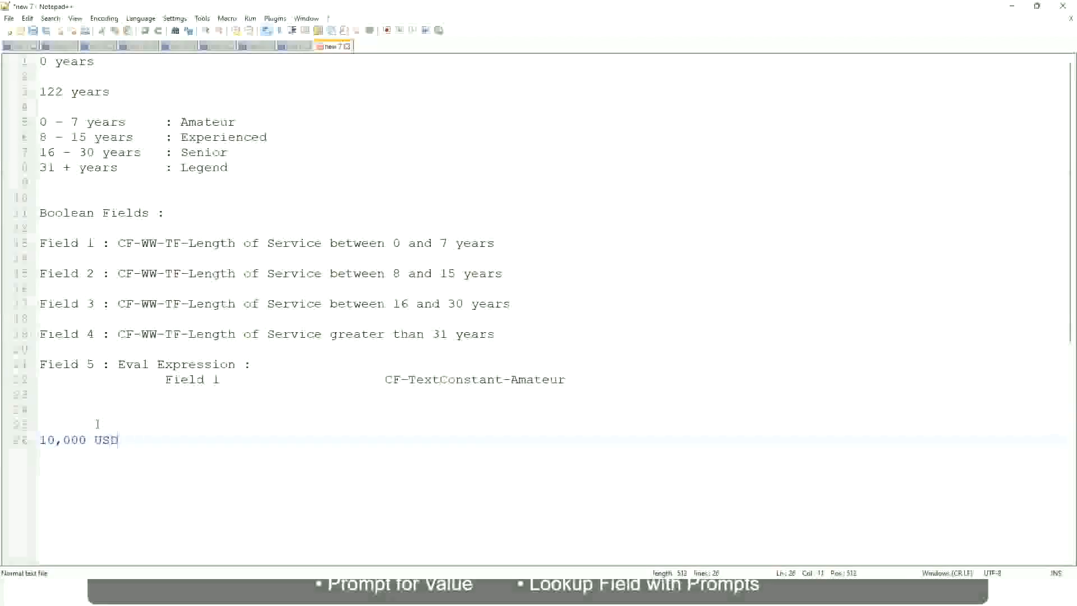
Add 1,000,000 USD further along the same line as 10,000 USD, separated by a wide gap.
{"action": "key", "text": "Tab"}
{"action": "key", "text": "Tab"}
{"action": "key", "text": "Tab"}
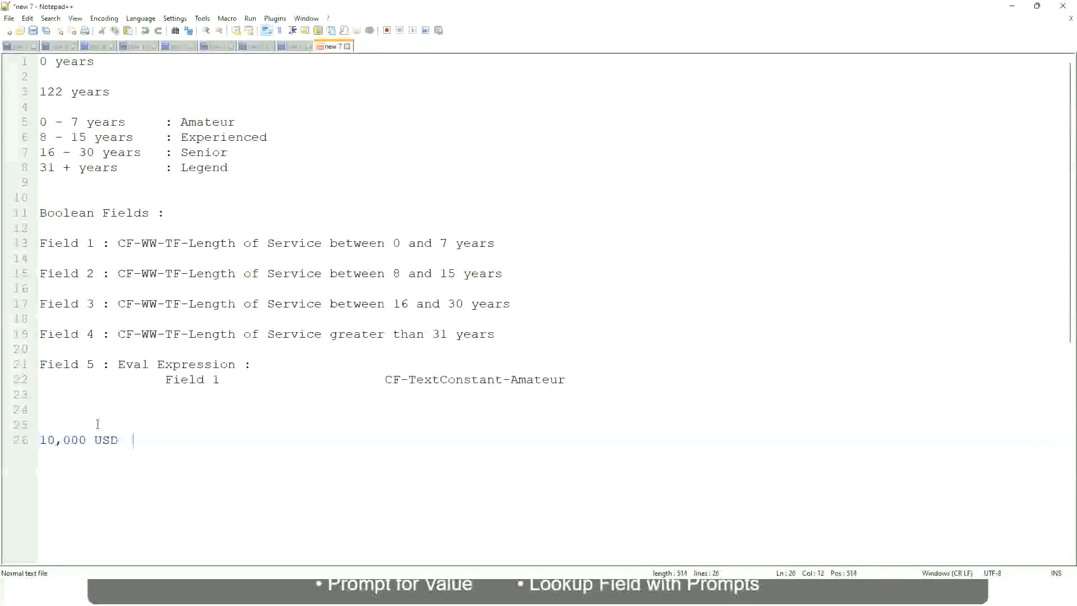
{"action": "key", "text": "Tab"}
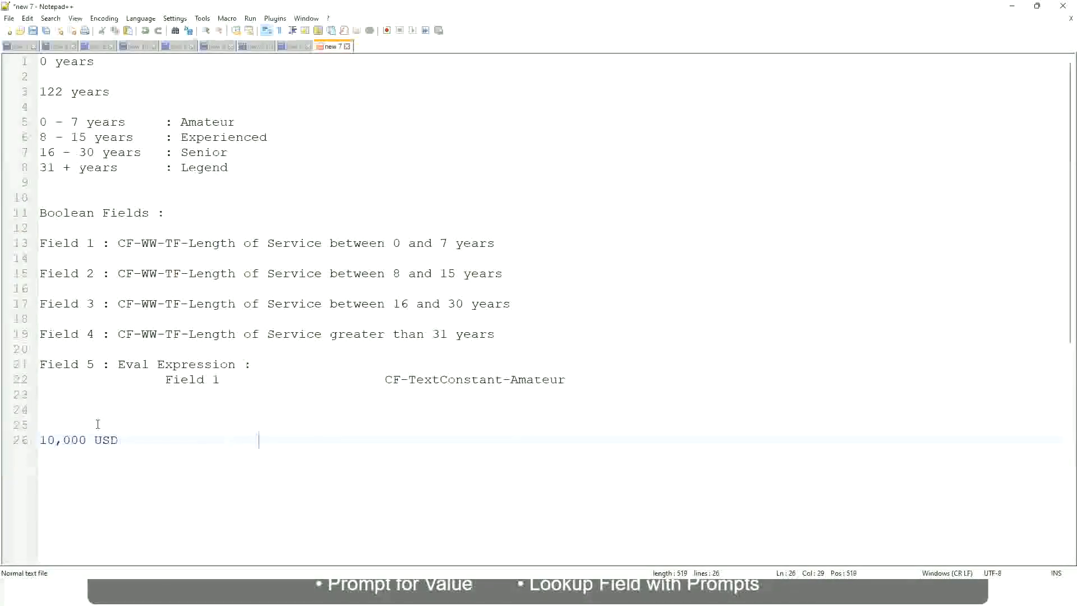
{"action": "type", "text": "1,000,000"}
{"action": "key", "text": "Left"}
{"action": "key", "text": "Left"}
{"action": "key", "text": "Left"}
{"action": "key", "text": "Left"}
{"action": "key", "text": "Left"}
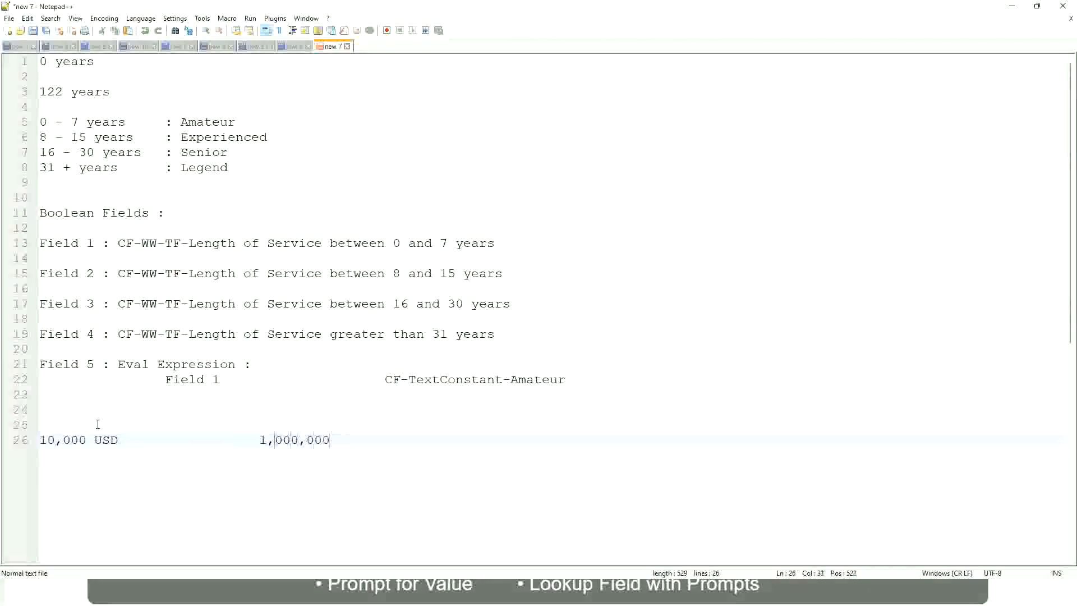
{"action": "key", "text": "Right"}
{"action": "key", "text": "Right"}
{"action": "key", "text": "Right"}
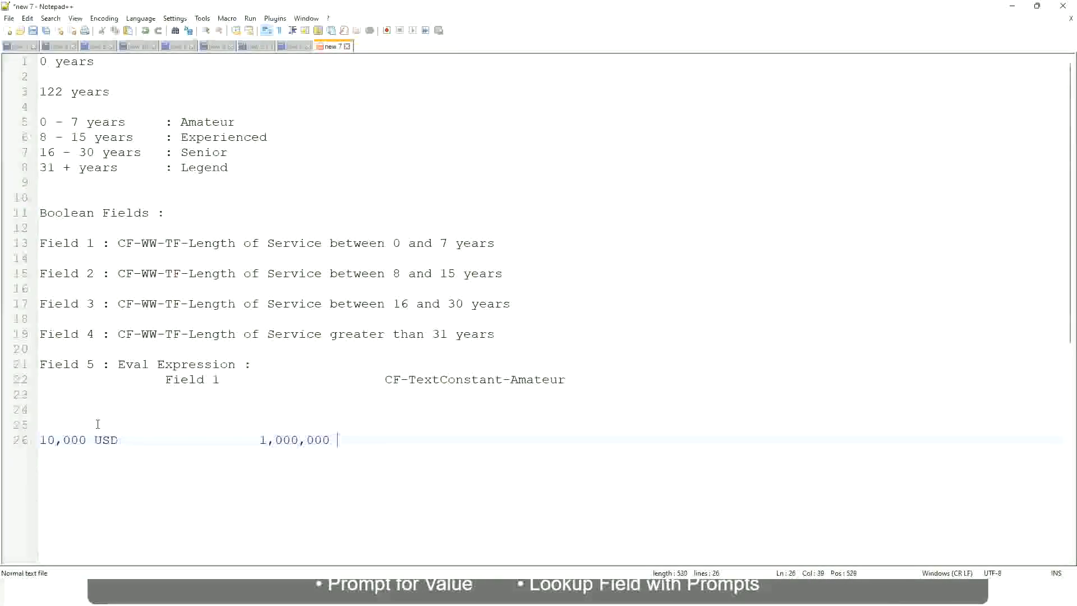
{"action": "type", "text": "USD"}
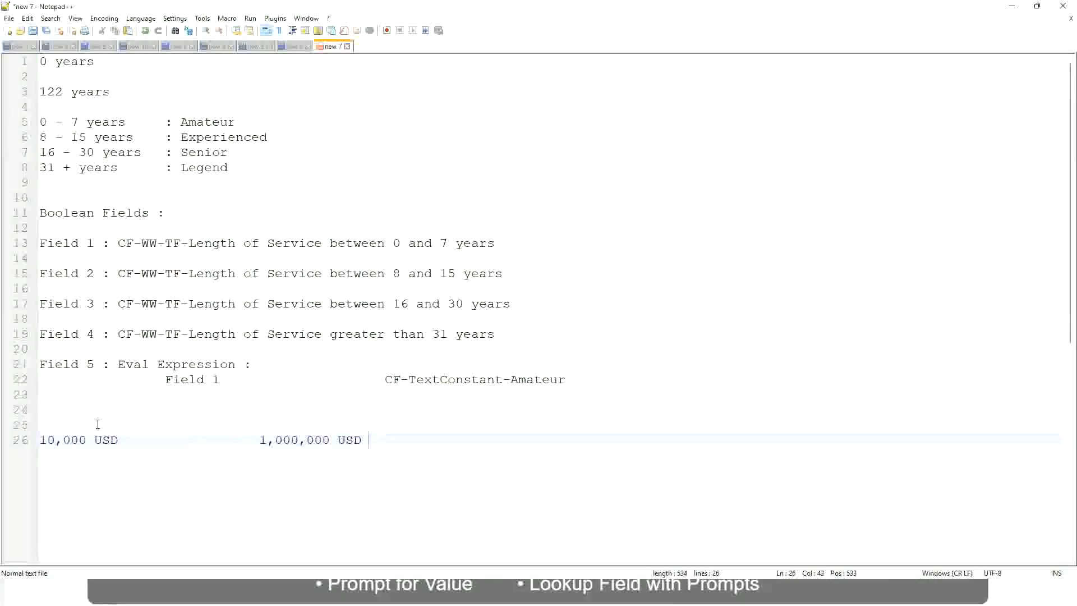
Write the first amount band, 10 - 50,000 : Low, two lines below the USD amounts.
{"action": "key", "text": "Return"}
{"action": "key", "text": "Return"}
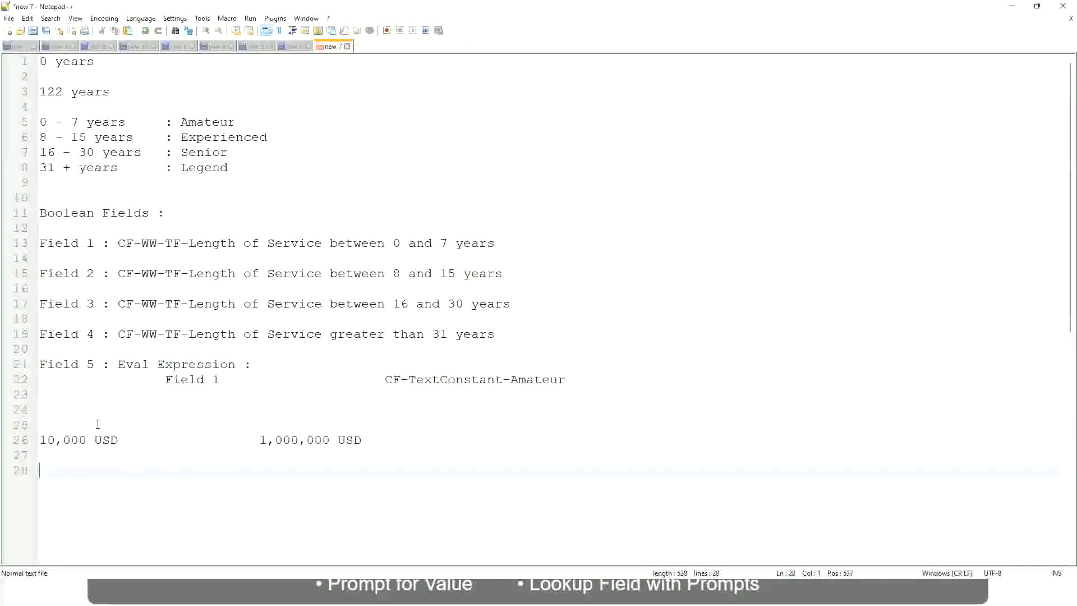
{"action": "type", "text": "10 - 50,000"}
{"action": "key", "text": "Tab"}
{"action": "type", "text": ": Low"}
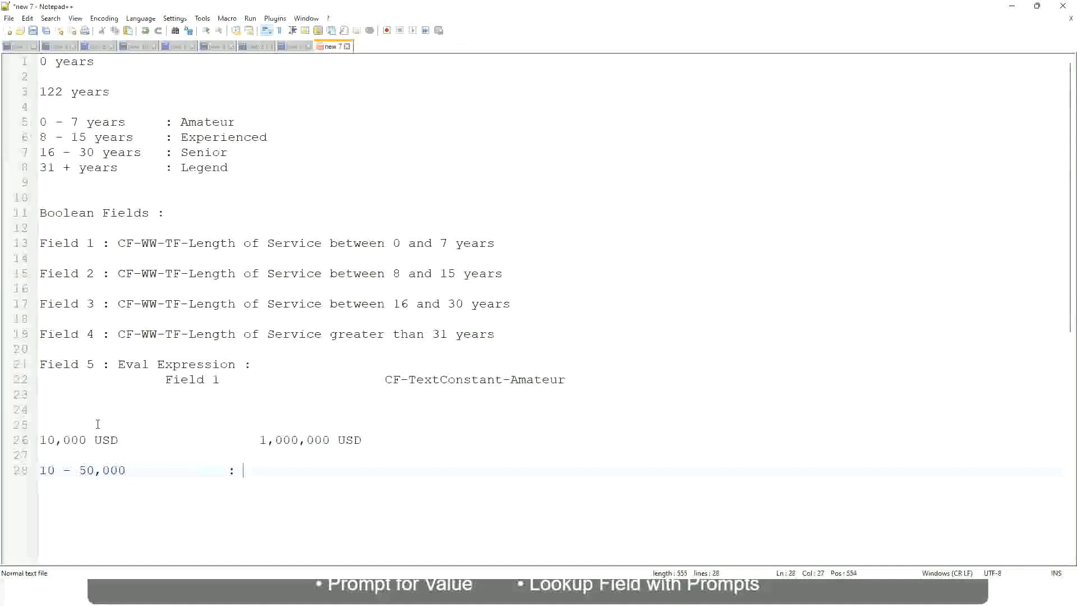
Write the second band, 50,001 - 150,000 : Medium, directly under the Low band with its colon aligned.
{"action": "key", "text": "Return"}
{"action": "key", "text": "Return"}
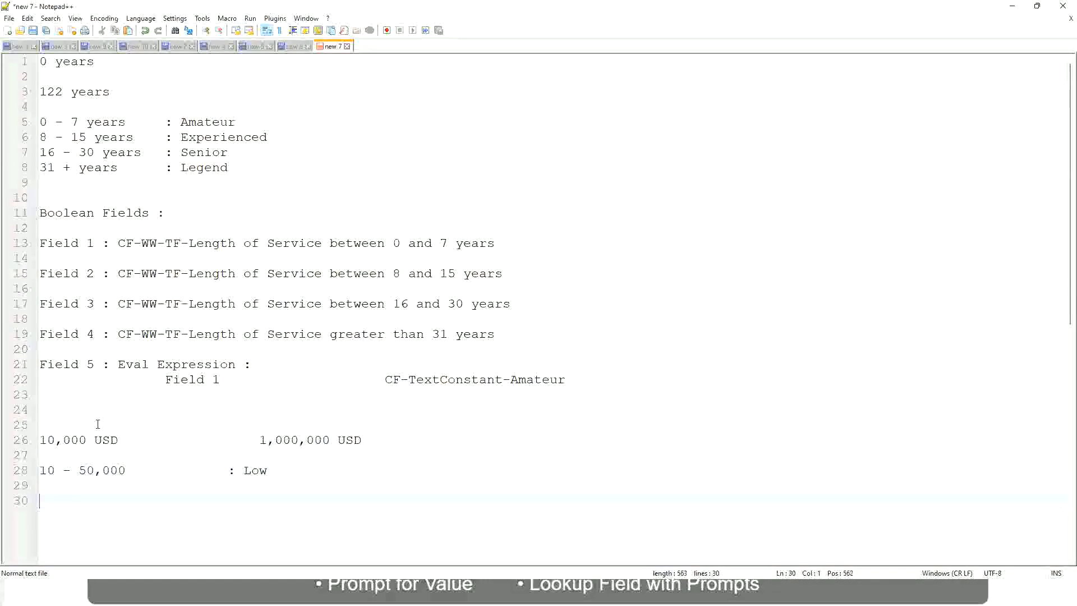
{"action": "key", "text": "Up"}
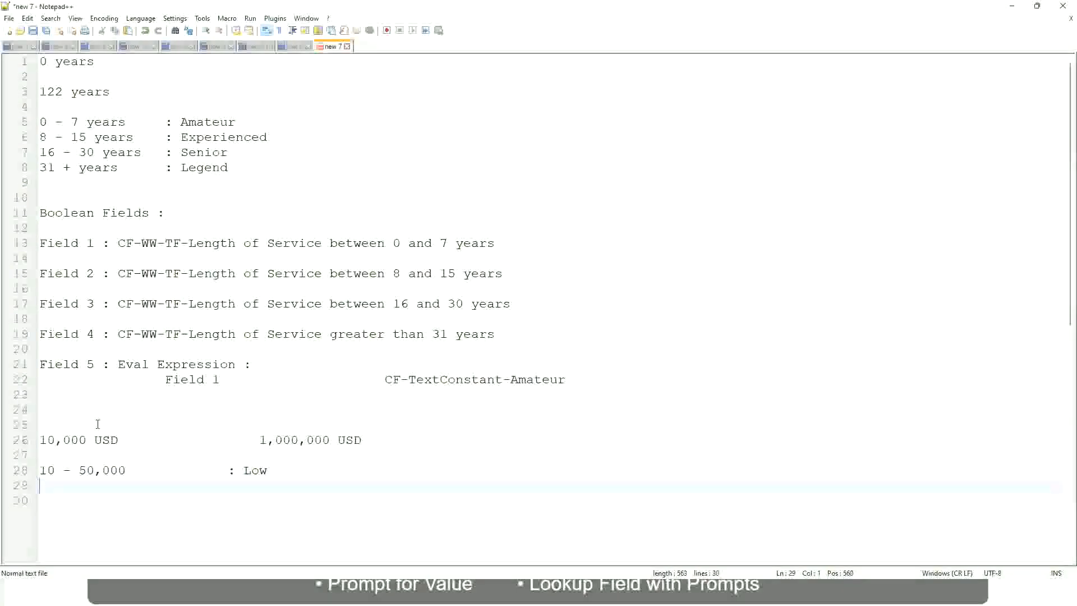
{"action": "type", "text": "50,001 "}
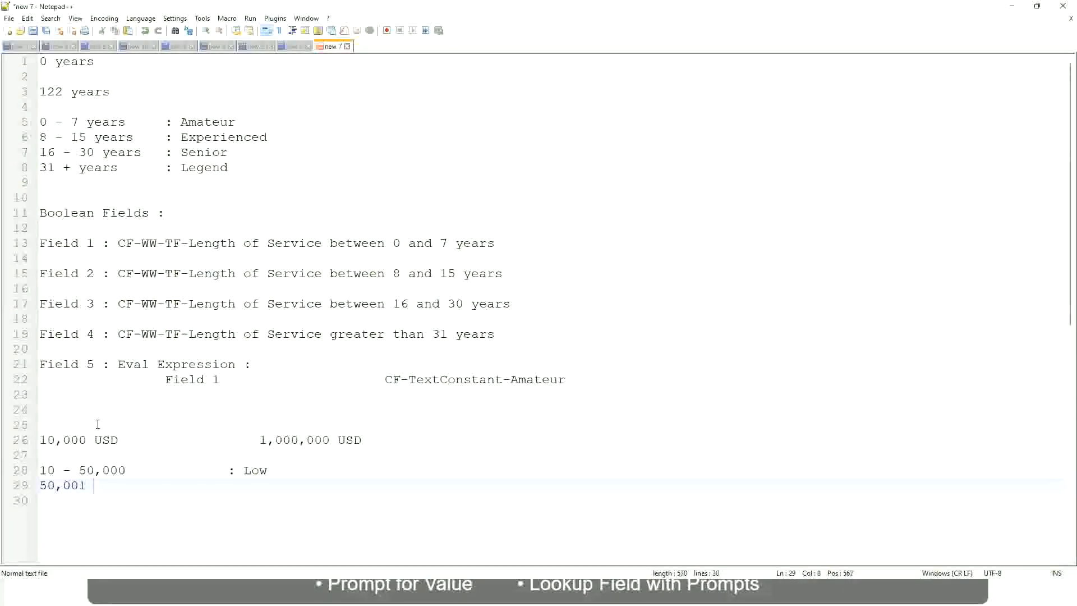
{"action": "type", "text": "- 150,000"}
{"action": "key", "text": "Tab"}
{"action": "key", "text": "Tab"}
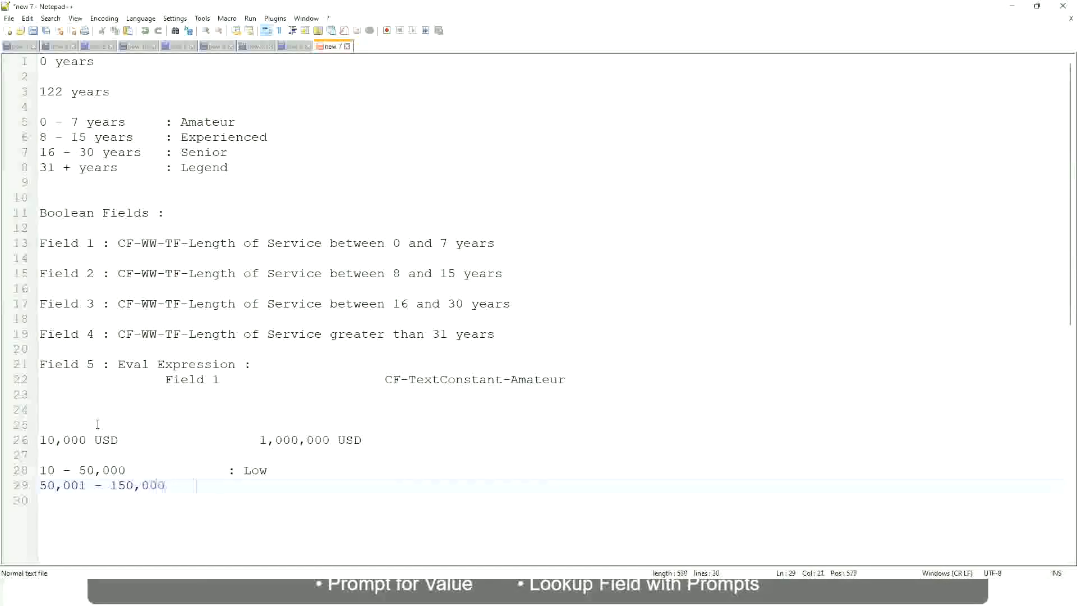
{"action": "type", "text": ": Medium"}
Write the third band, > 150,000 : High, directly under the Medium band with its colon aligned.
{"action": "key", "text": "Return"}
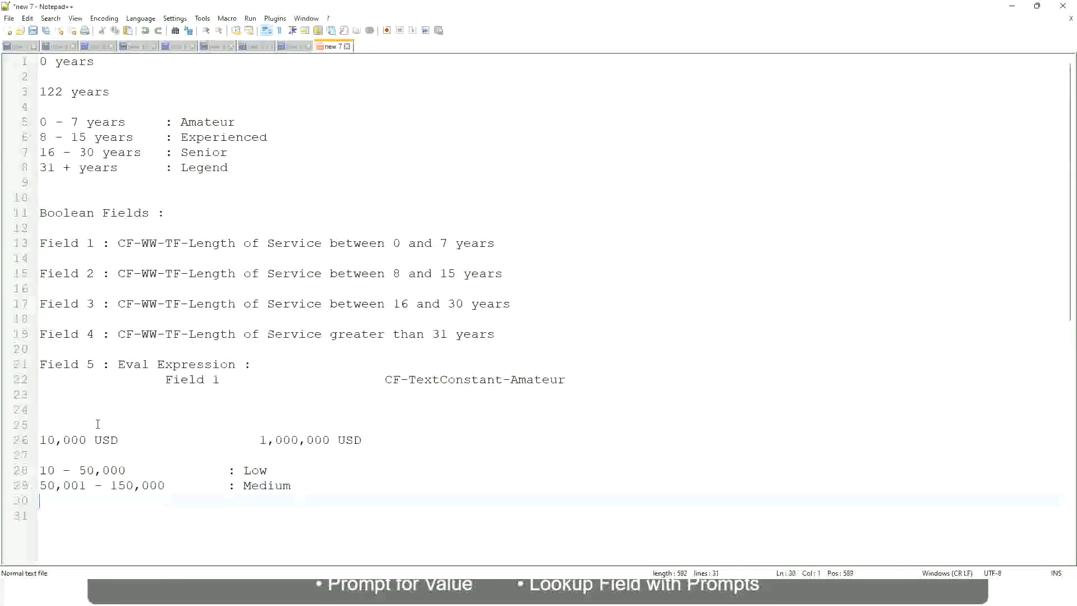
{"action": "type", "text": "> 150,000"}
{"action": "key", "text": "Tab"}
{"action": "key", "text": "Tab"}
{"action": "key", "text": "Tab"}
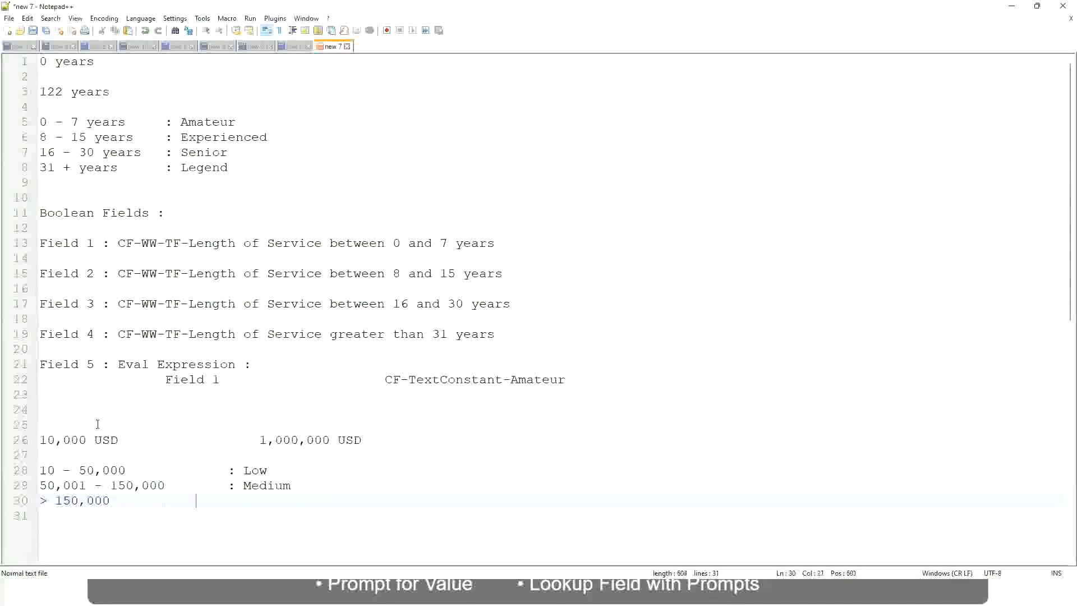
{"action": "key", "text": "Tab"}
{"action": "type", "text": ": High"}
Review the 10,000 USD and 1,000,000 USD amounts against the Low, Medium and High bands.
{"action": "left_click", "coordinate": [34, 440]}
{"action": "left_click", "coordinate": [33, 439]}
{"action": "left_click", "coordinate": [46, 440]}
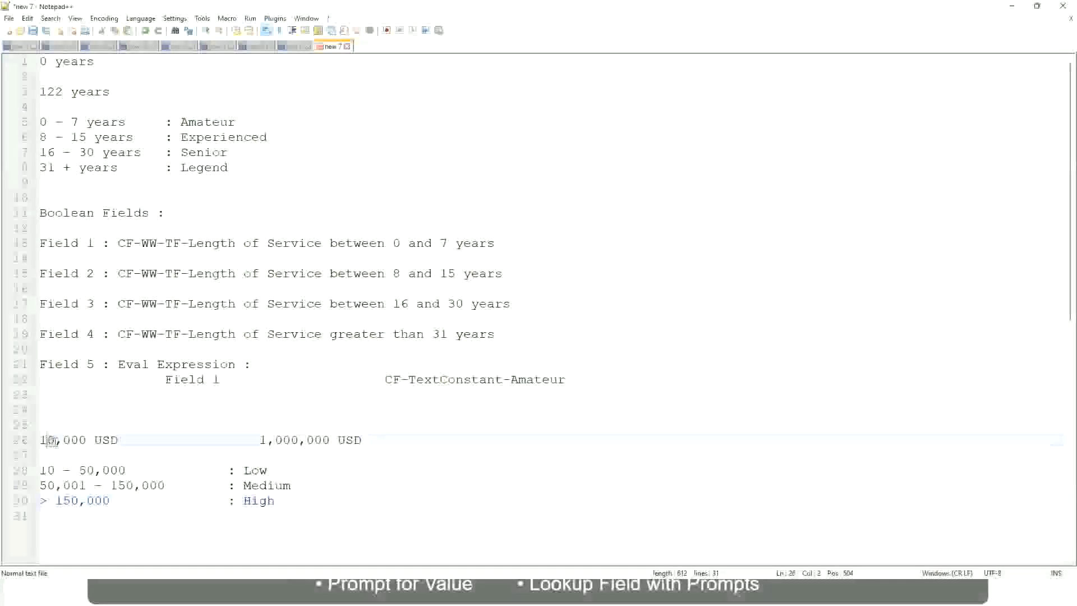
{"action": "double_click", "coordinate": [321, 440]}
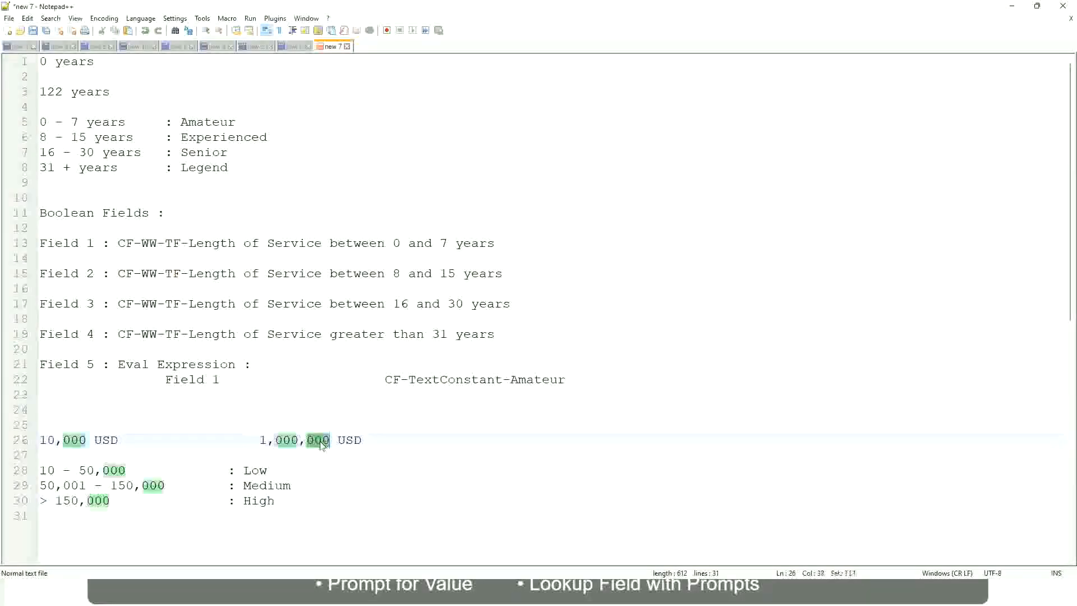
{"action": "left_click", "coordinate": [197, 486]}
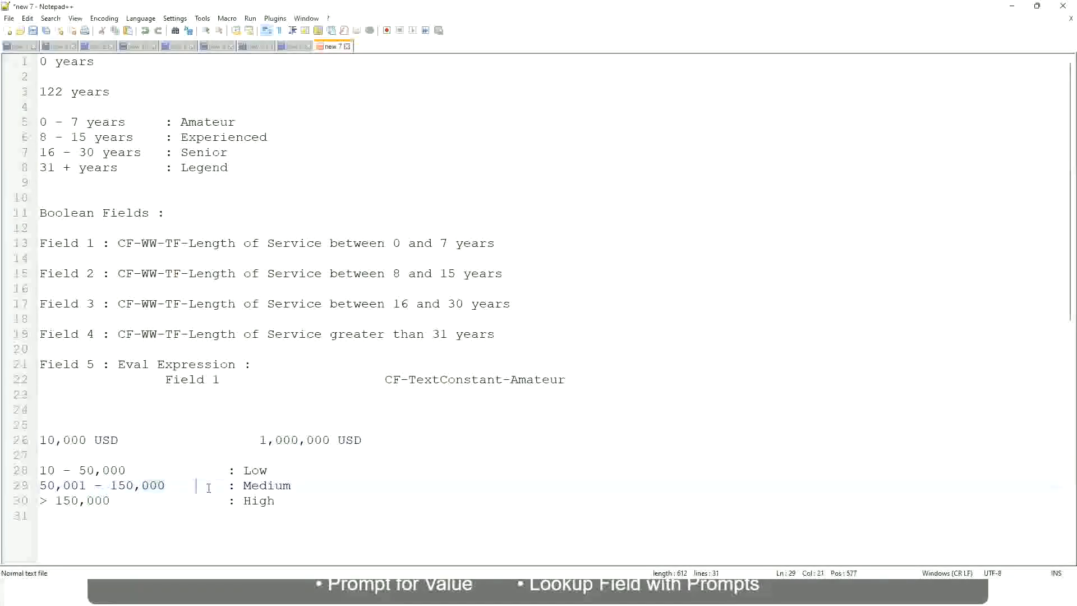
{"action": "left_click", "coordinate": [34, 440]}
{"action": "left_click", "coordinate": [332, 441]}
{"action": "left_click", "coordinate": [258, 468]}
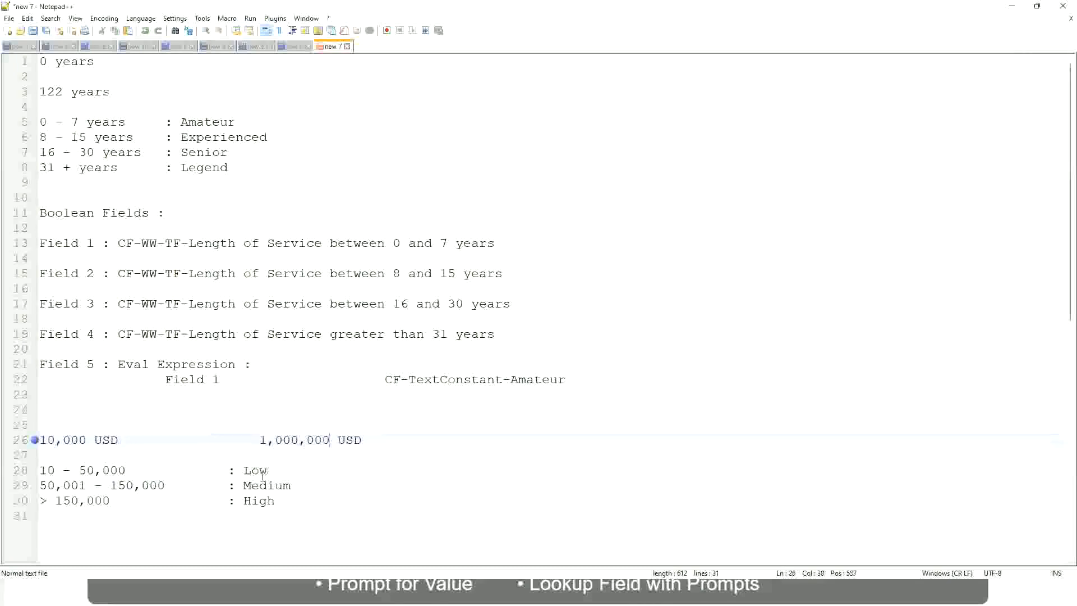
{"action": "left_click", "coordinate": [259, 503]}
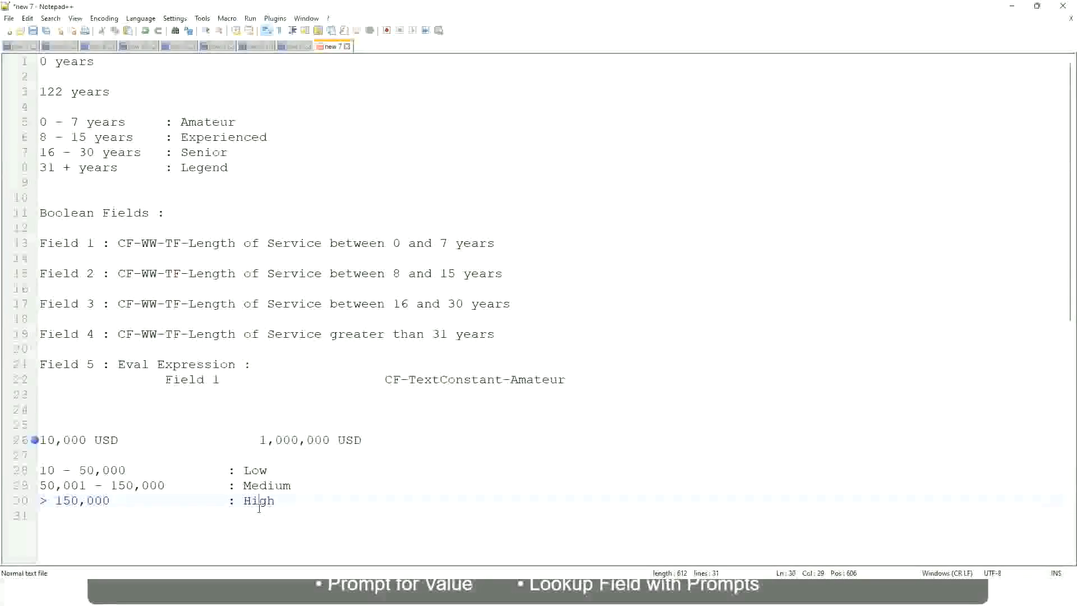
{"action": "left_click", "coordinate": [168, 455]}
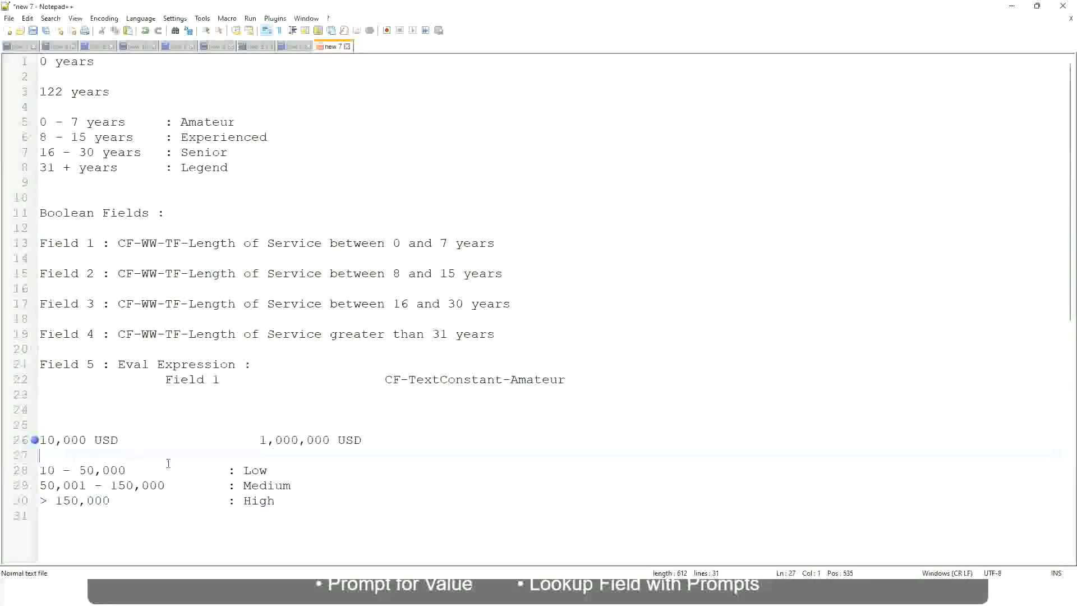
{"action": "left_click", "coordinate": [274, 499]}
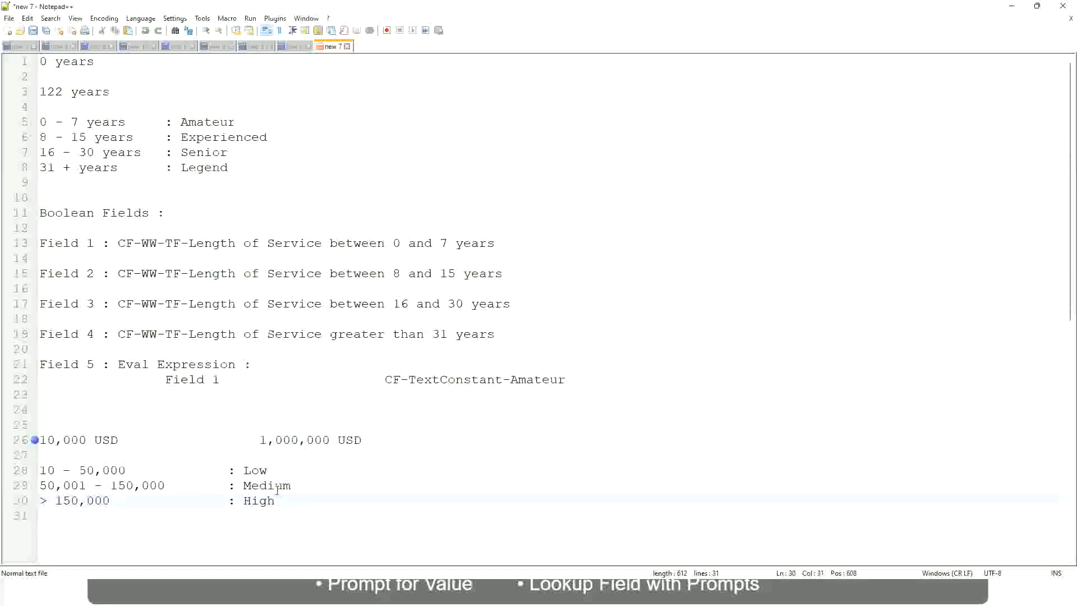